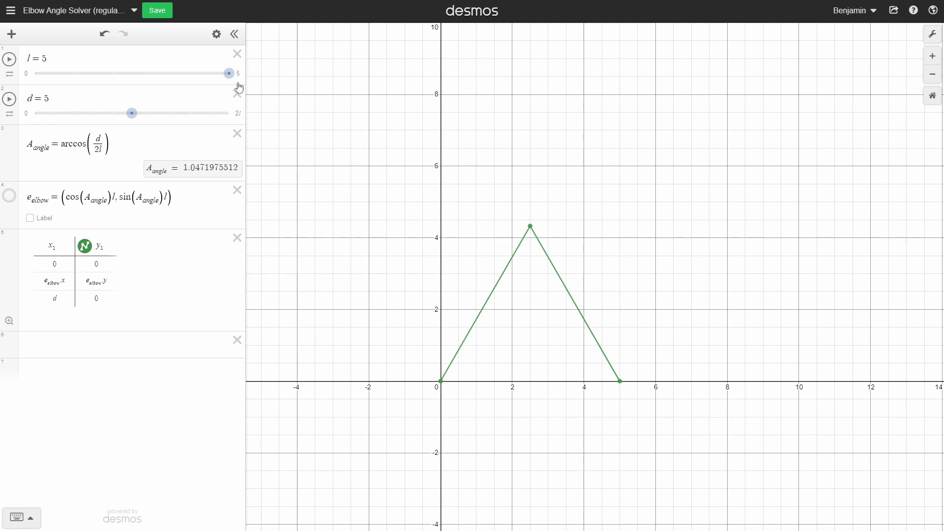
Try link lengths l = 2 and l = 0, then restore l to 5 and sweep distance d.
{"action": "mouse_move", "coordinate": [229, 74]}
{"action": "left_mouse_down"}
{"action": "mouse_move", "coordinate": [96, 75]}
{"action": "mouse_move", "coordinate": [229, 73]}
{"action": "left_mouse_up"}
{"action": "scroll", "coordinate": [606, 362], "scroll_direction": "down", "scroll_amount": 3}
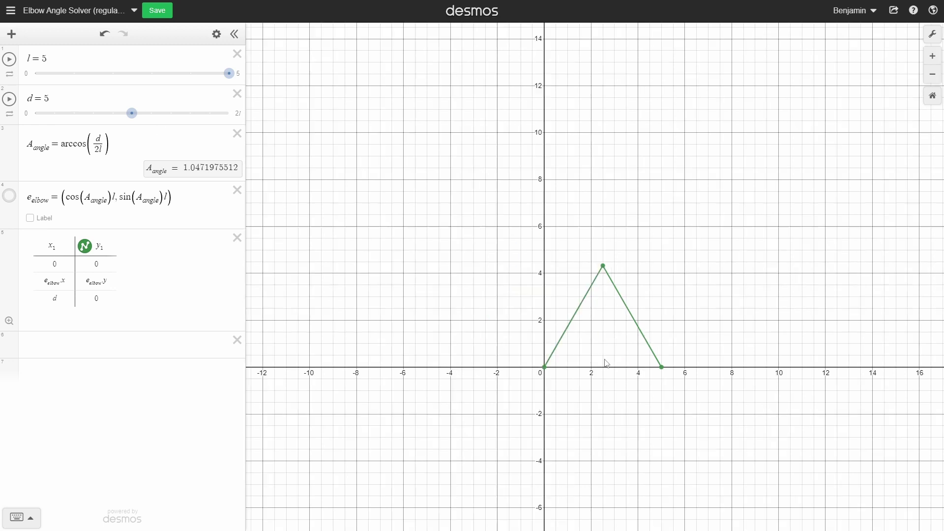
{"action": "left_click_drag", "start_coordinate": [202, 80], "coordinate": [253, 84]}
{"action": "mouse_move", "coordinate": [133, 114]}
{"action": "left_mouse_down"}
{"action": "mouse_move", "coordinate": [274, 120]}
{"action": "mouse_move", "coordinate": [71, 103]}
{"action": "mouse_move", "coordinate": [229, 110]}
{"action": "mouse_move", "coordinate": [151, 112]}
{"action": "left_mouse_up"}
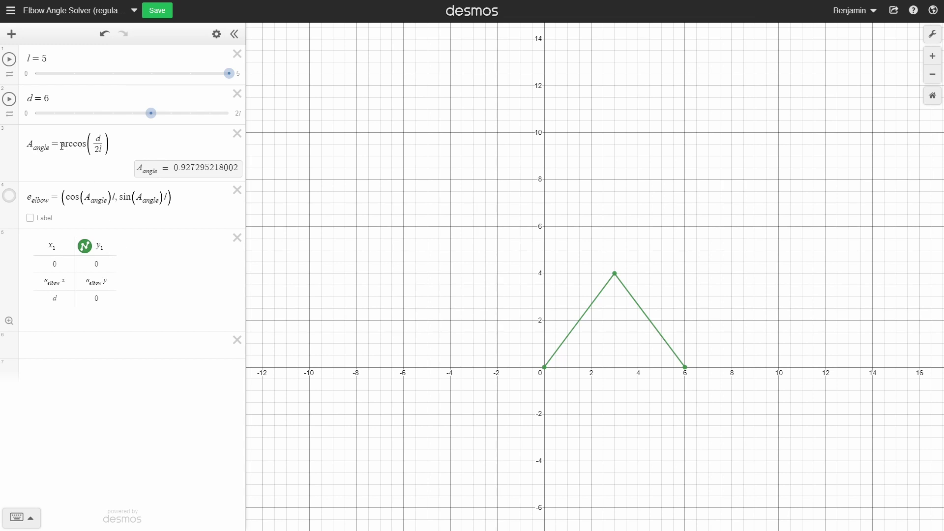
Check the l slider's range limits, push d to 10, then undo it back to 6.
{"action": "left_click", "coordinate": [98, 151]}
{"action": "left_click", "coordinate": [50, 59]}
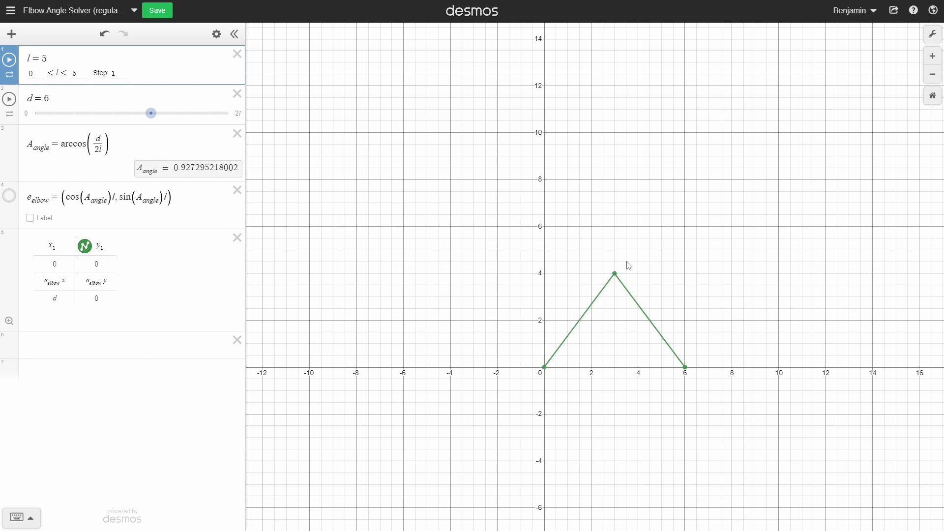
{"action": "left_click", "coordinate": [183, 97]}
{"action": "left_click_drag", "start_coordinate": [151, 113], "coordinate": [401, 160]}
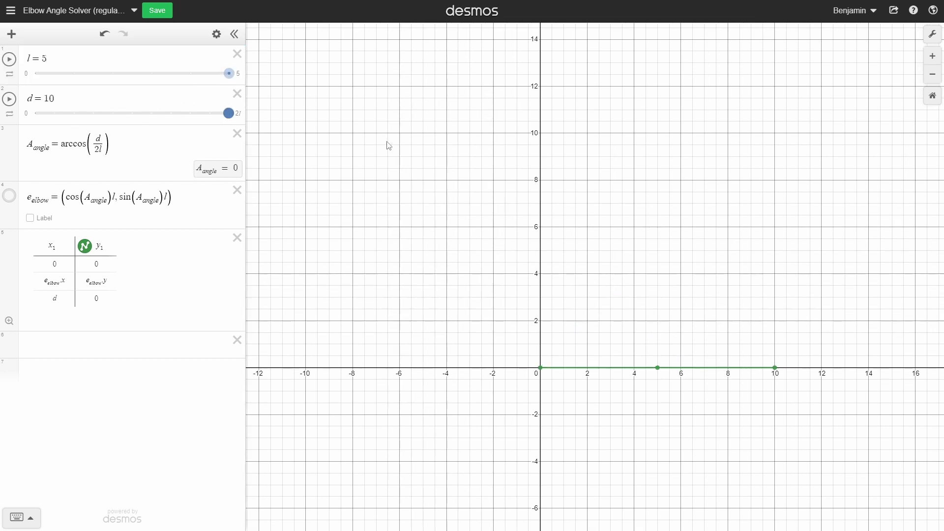
{"action": "key", "text": "ctrl+z"}
{"action": "left_click", "coordinate": [99, 141]}
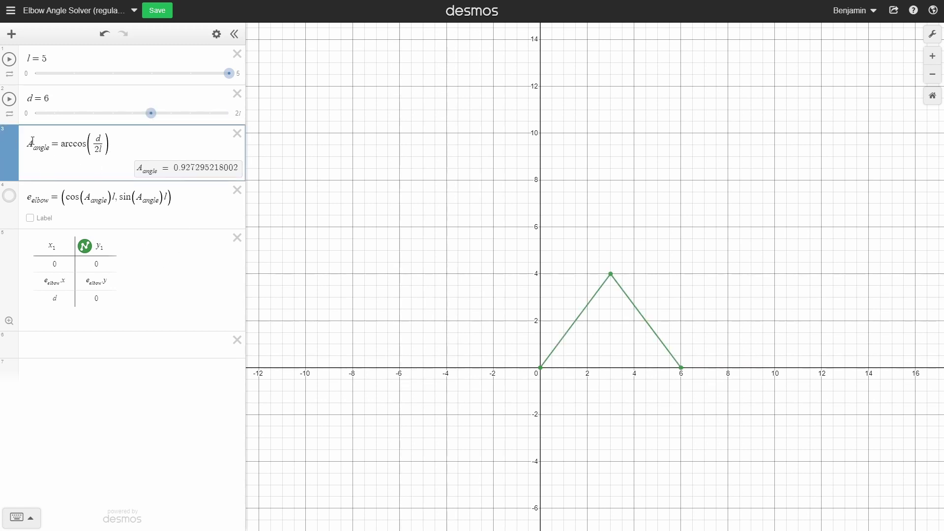
{"action": "left_click", "coordinate": [53, 56]}
{"action": "left_click", "coordinate": [87, 198]}
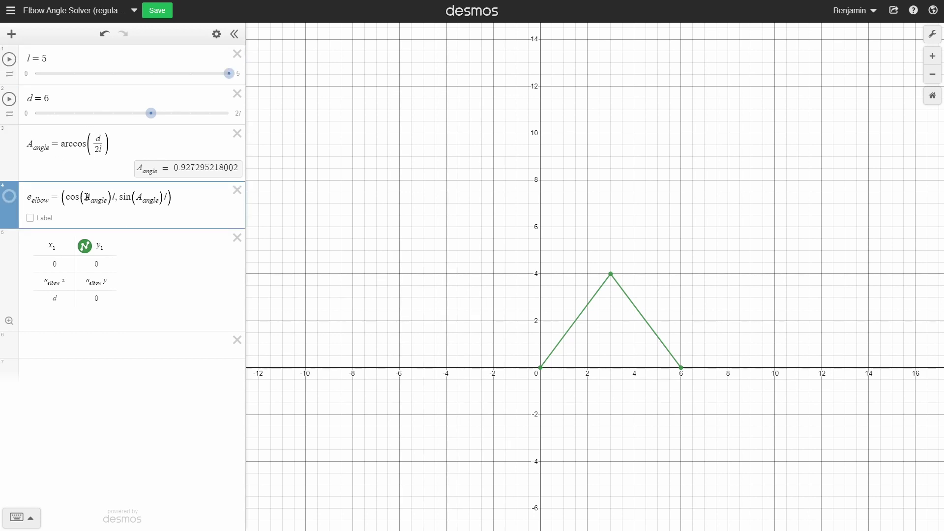
Add +0.5π to A_angle inside both the cos and sin of e_elbow.
{"action": "left_click", "coordinate": [206, 200]}
{"action": "scroll", "coordinate": [627, 356], "scroll_direction": "up", "scroll_amount": 2}
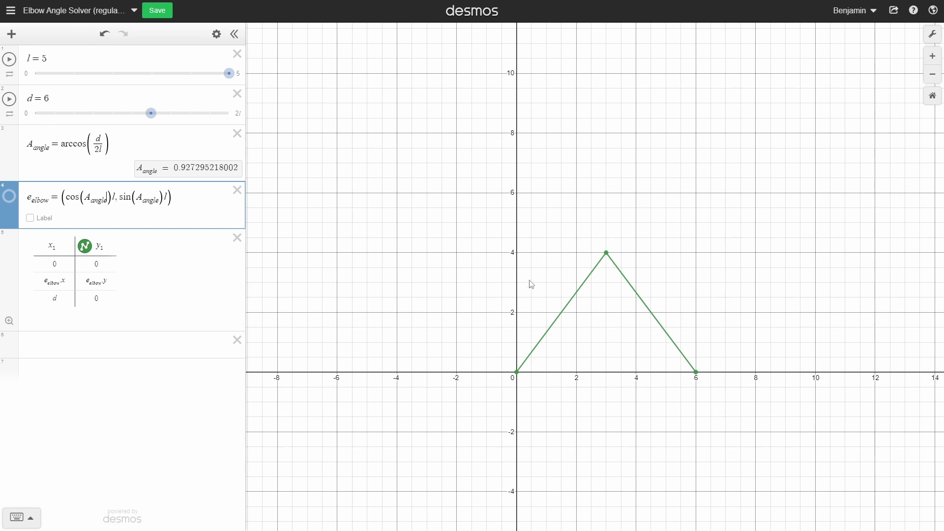
{"action": "type", "text": "+0.5pi"}
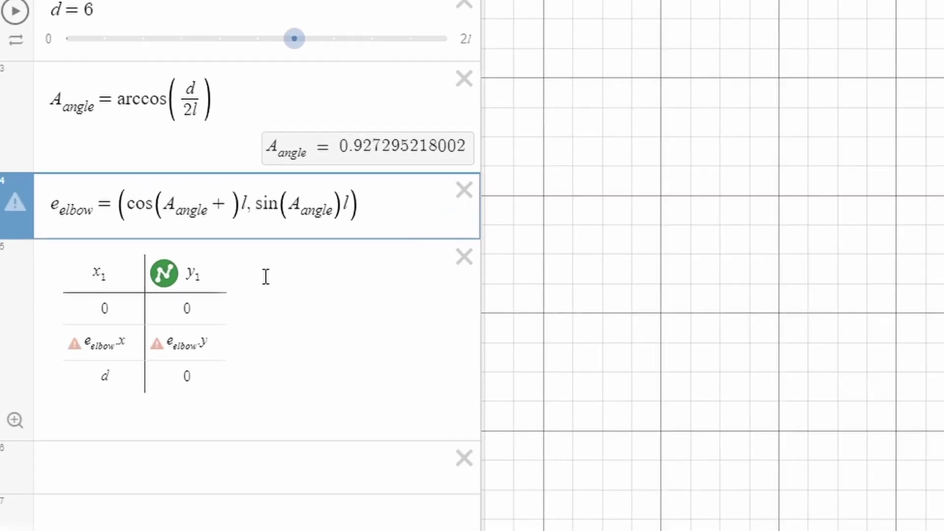
{"action": "key", "text": "Right"}
{"action": "key", "text": "Right"}
{"action": "key", "text": "Right"}
{"action": "key", "text": "Right"}
{"action": "key", "text": "Right"}
{"action": "key", "text": "Right"}
{"action": "key", "text": "Right"}
{"action": "key", "text": "Right"}
{"action": "key", "text": "Right"}
{"action": "key", "text": "Right"}
{"action": "key", "text": "Right"}
{"action": "key", "text": "Right"}
{"action": "type", "text": "0"}
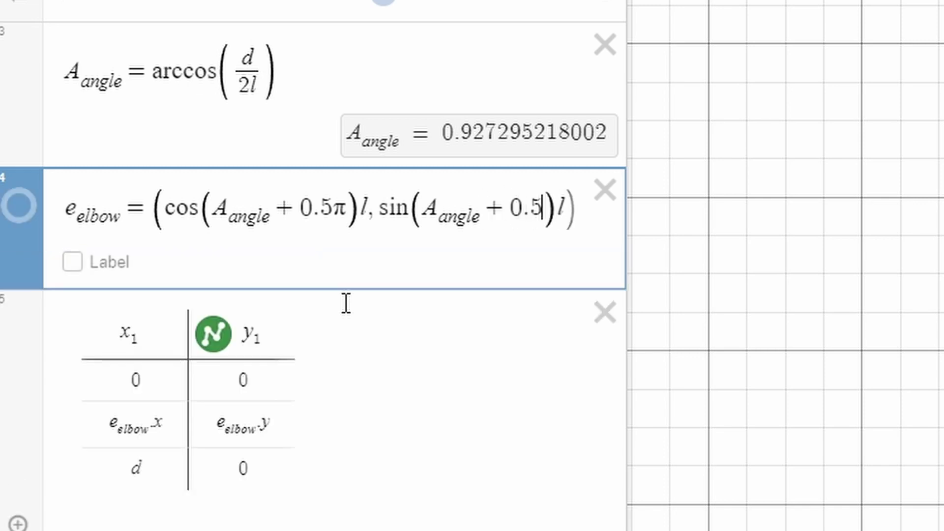
{"action": "key", "text": "BackSpace"}
{"action": "type", "text": "+0.5pi"}
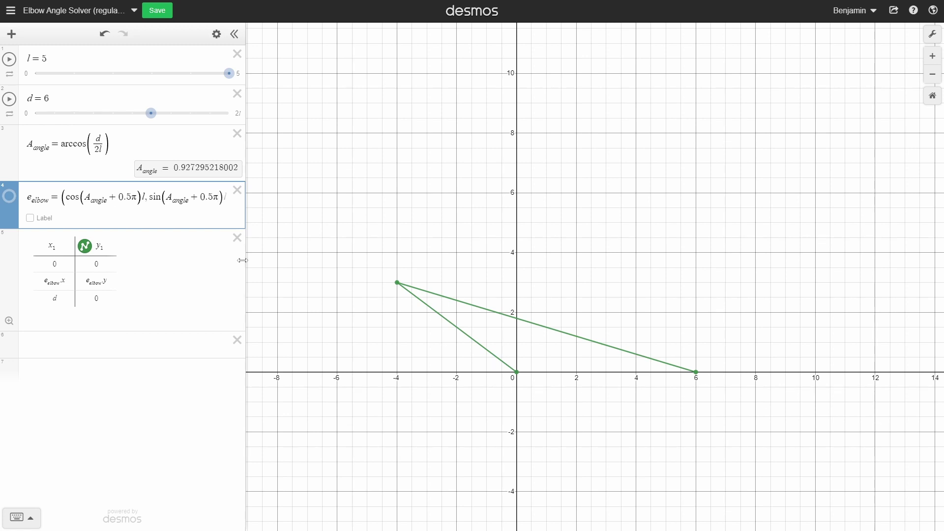
{"action": "left_click_drag", "start_coordinate": [108, 196], "coordinate": [230, 204]}
{"action": "left_click", "coordinate": [202, 219]}
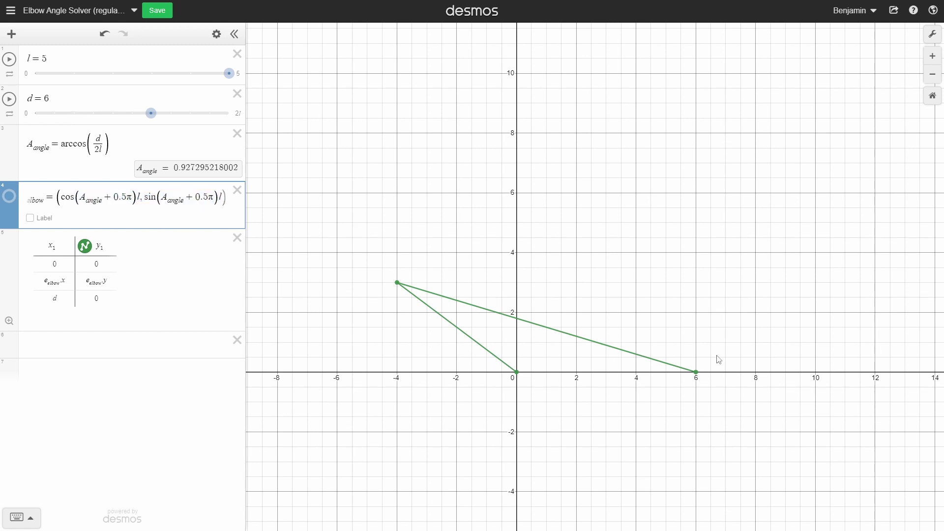
Change the table's last row from (d, 0) to (0, d).
{"action": "left_click", "coordinate": [58, 299]}
{"action": "key", "text": "BackSpace"}
{"action": "type", "text": "0"}
{"action": "left_click", "coordinate": [101, 298]}
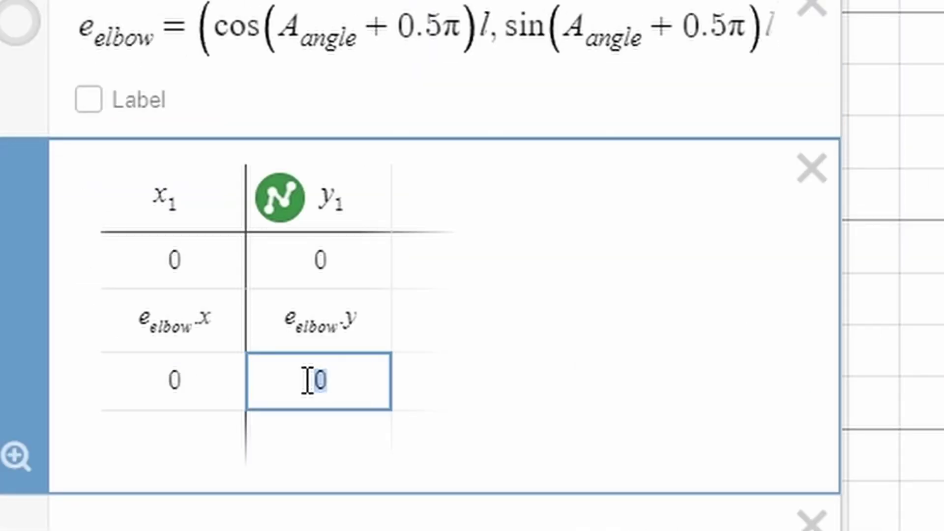
{"action": "key", "text": "BackSpace"}
{"action": "type", "text": "d"}
{"action": "key", "text": "Escape"}
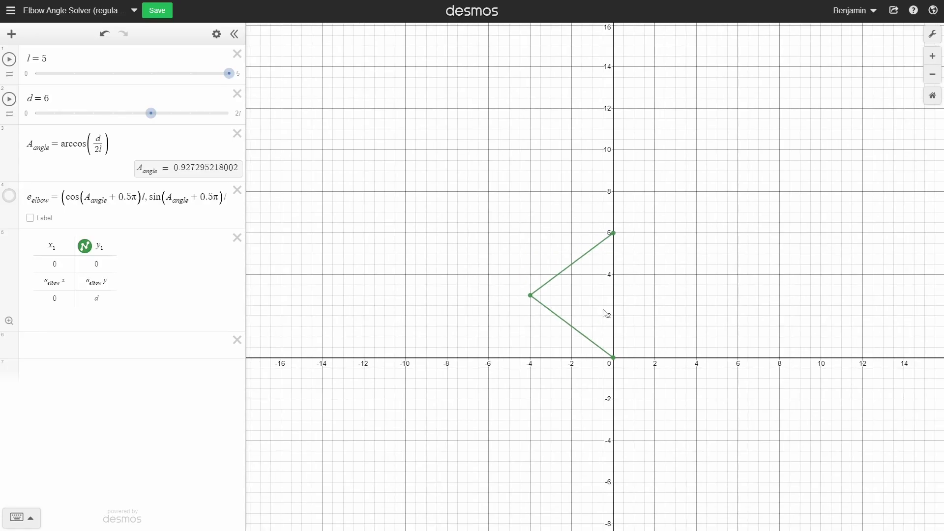
Pan the graph, try a minus sign in e_elbow, remove it, and add a blank expression.
{"action": "left_click_drag", "start_coordinate": [570, 434], "coordinate": [506, 454]}
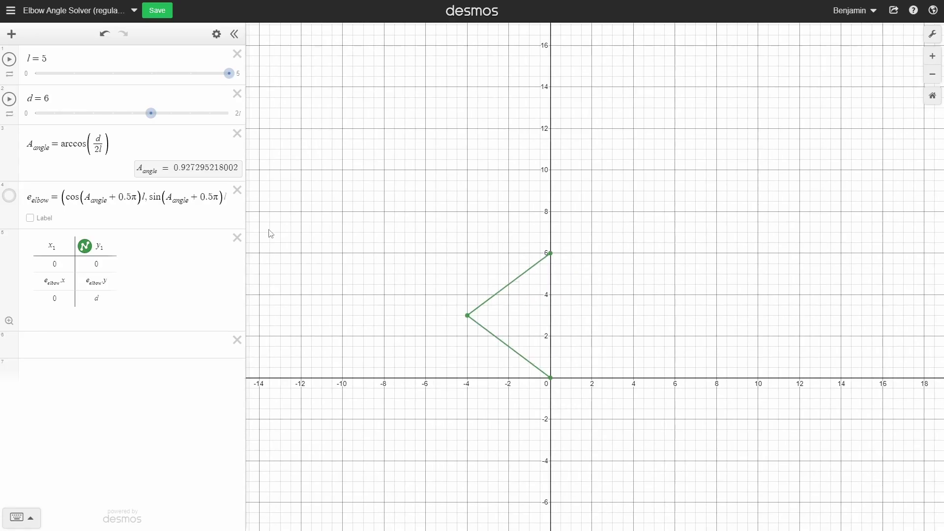
{"action": "left_click", "coordinate": [94, 196]}
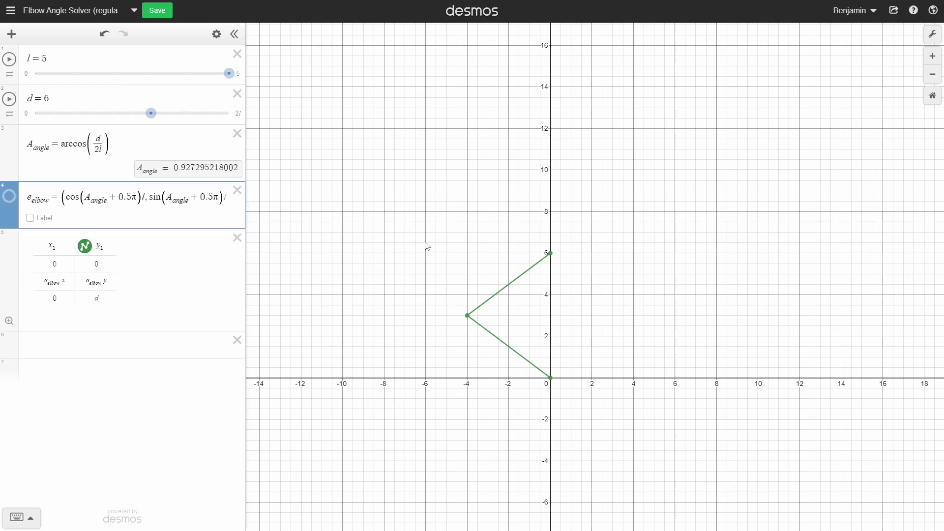
{"action": "type", "text": "-"}
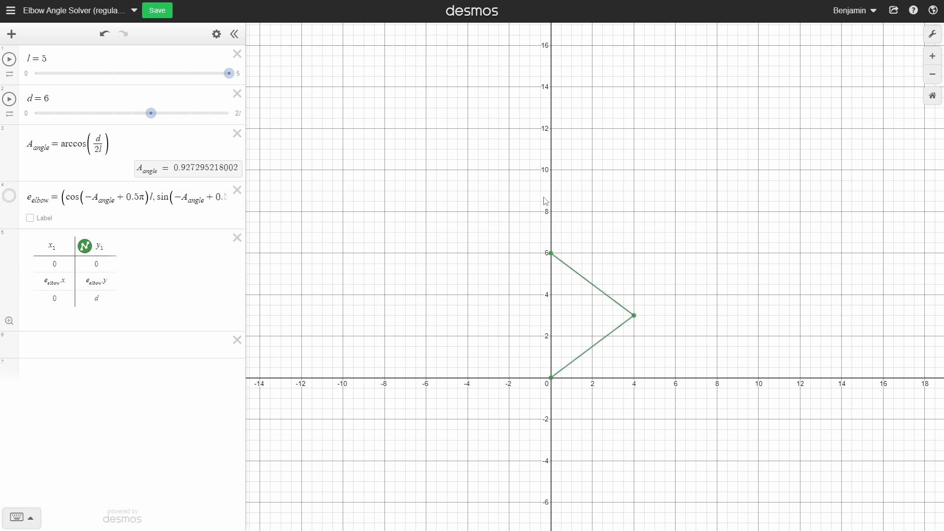
{"action": "key", "text": "BackSpace"}
{"action": "key", "text": "Return"}
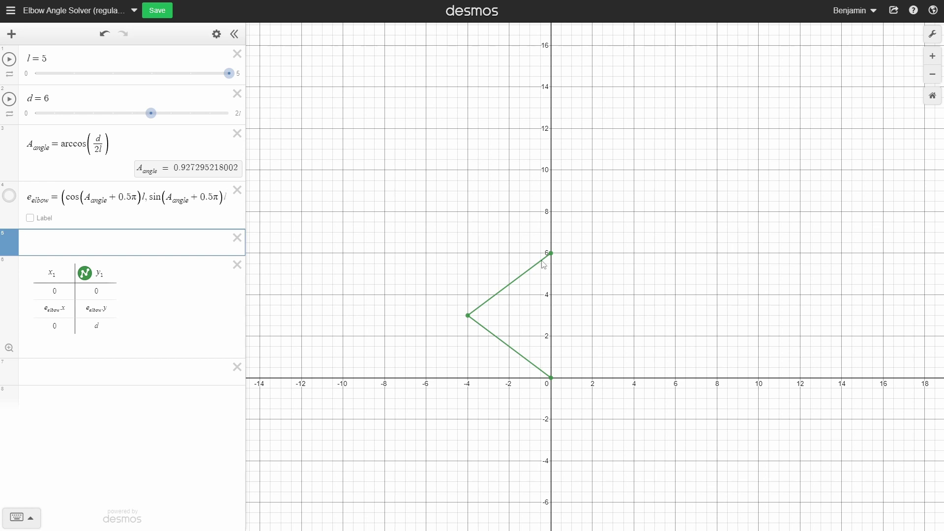
Define s_hand = (cos(0.5π)d, sin(0.5π)d) in the new expression line.
{"action": "type", "text": "s_hand=(cos(A_angle+0.5pi)"}
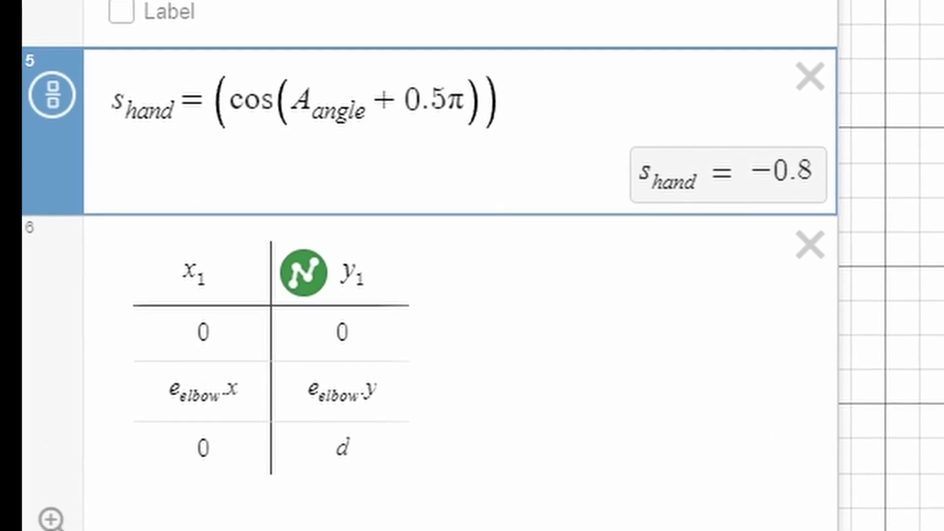
{"action": "left_click_drag", "start_coordinate": [399, 96], "coordinate": [320, 98]}
{"action": "key", "text": "Delete"}
{"action": "type", "text": "d,sin(0.5pi"}
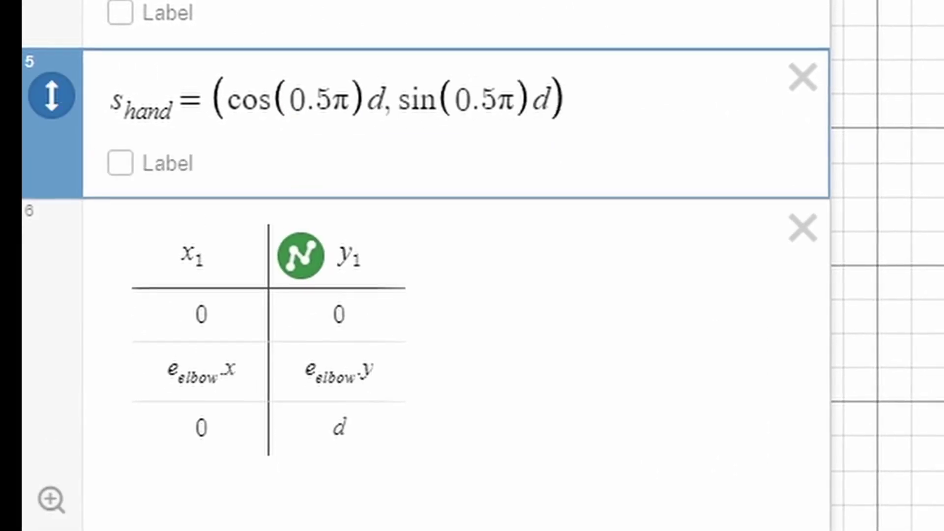
{"action": "key", "text": "Right"}
{"action": "type", "text": "d"}
Set the table's last row to s_hand.x and s_hand.y.
{"action": "key", "text": "Down"}
{"action": "key", "text": "BackSpace"}
{"action": "type", "text": "s_hand.x"}
{"action": "left_click", "coordinate": [365, 434]}
{"action": "key", "text": "BackSpace"}
{"action": "type", "text": "s_hand.y"}
{"action": "key", "text": "Escape"}
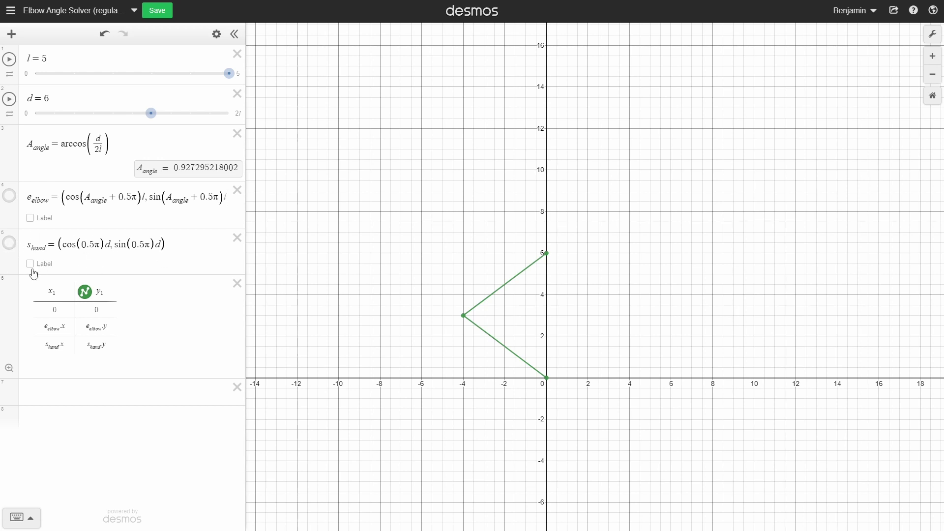
Select the 0.5π terms in s_hand and e_elbow and parts of the A_angle definition to compare them.
{"action": "double_click", "coordinate": [99, 244]}
{"action": "left_click_drag", "start_coordinate": [118, 195], "coordinate": [136, 198]}
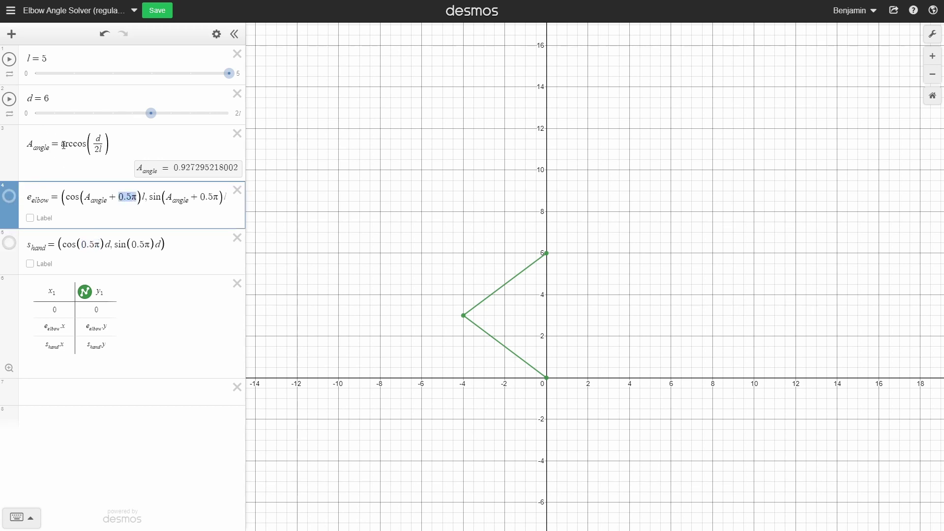
{"action": "left_click_drag", "start_coordinate": [63, 145], "coordinate": [119, 150]}
{"action": "left_click_drag", "start_coordinate": [31, 145], "coordinate": [54, 148]}
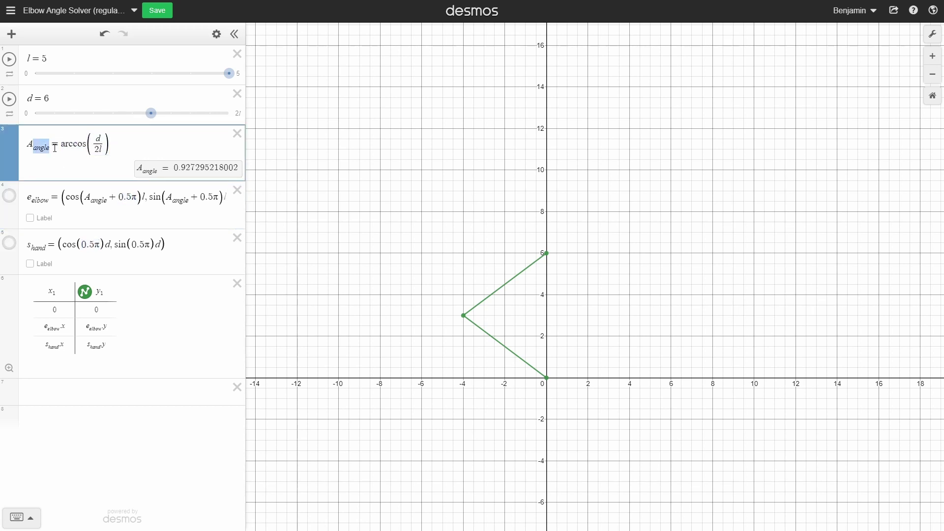
{"action": "left_click_drag", "start_coordinate": [84, 244], "coordinate": [100, 246]}
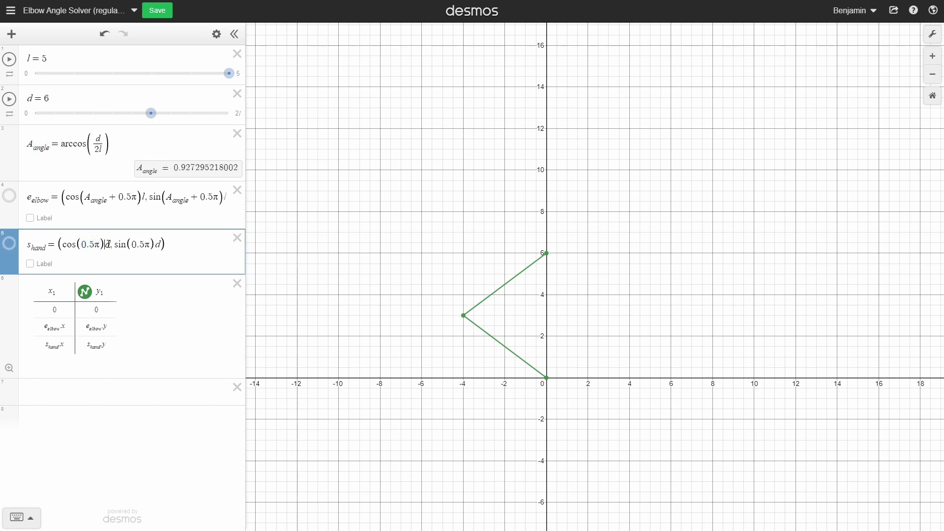
{"action": "left_click", "coordinate": [144, 196]}
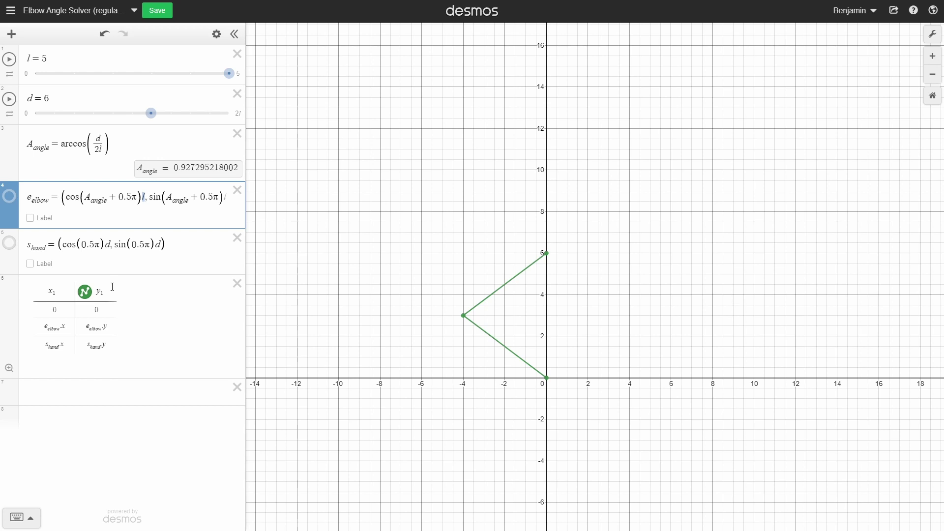
{"action": "left_click", "coordinate": [139, 150]}
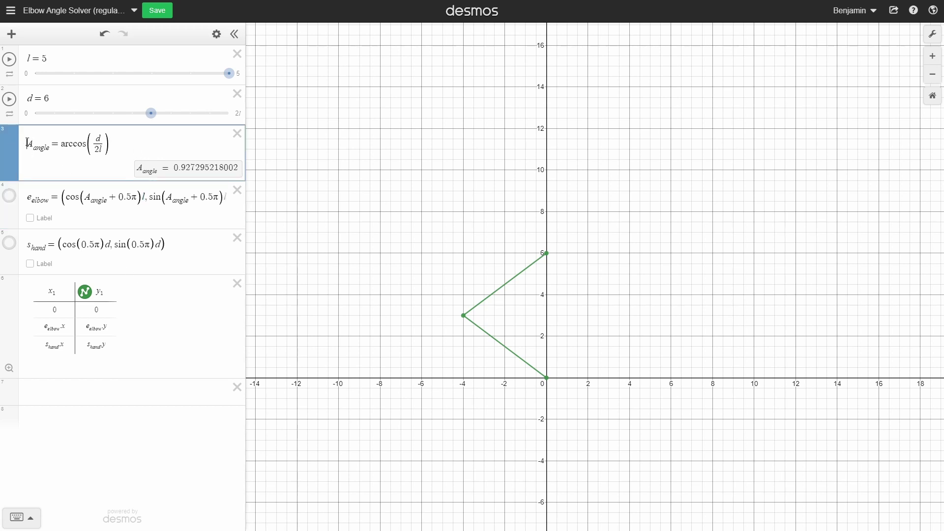
Add an A_arm = 1 slider above A_angle with an upper limit of 2π.
{"action": "key", "text": "Return"}
{"action": "left_click_drag", "start_coordinate": [6, 193], "coordinate": [5, 137]}
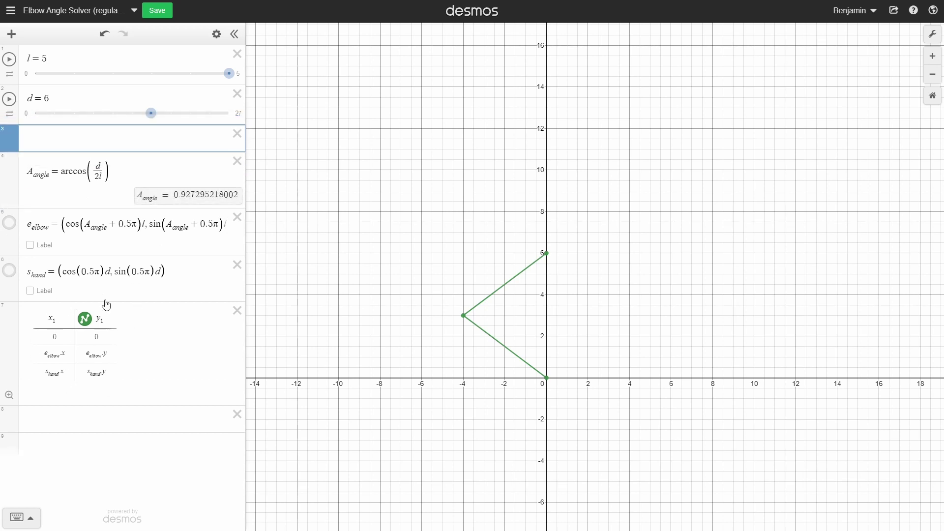
{"action": "type", "text": "A_arm "}
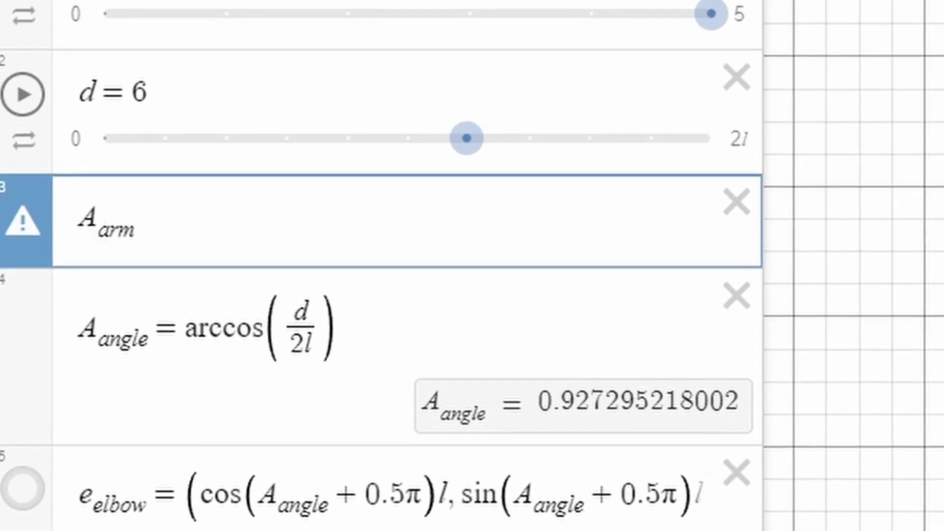
{"action": "type", "text": "= "}
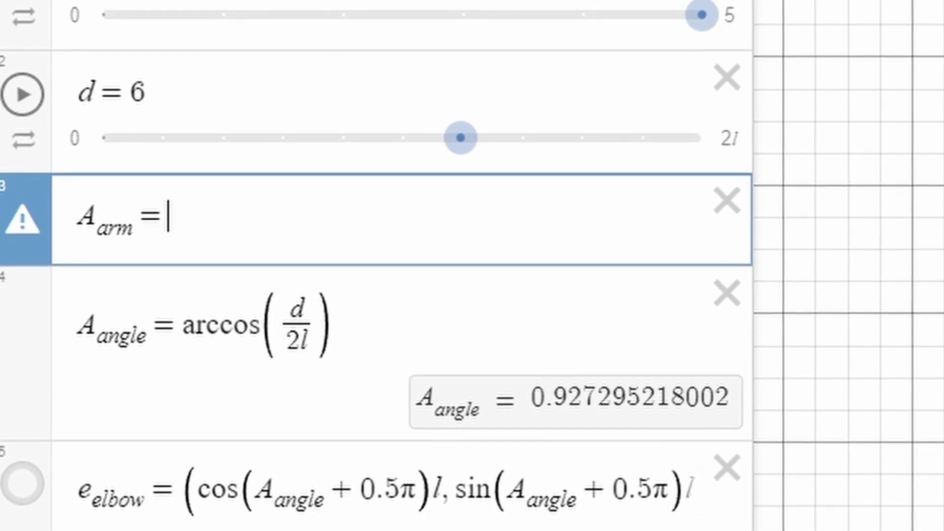
{"action": "type", "text": "1"}
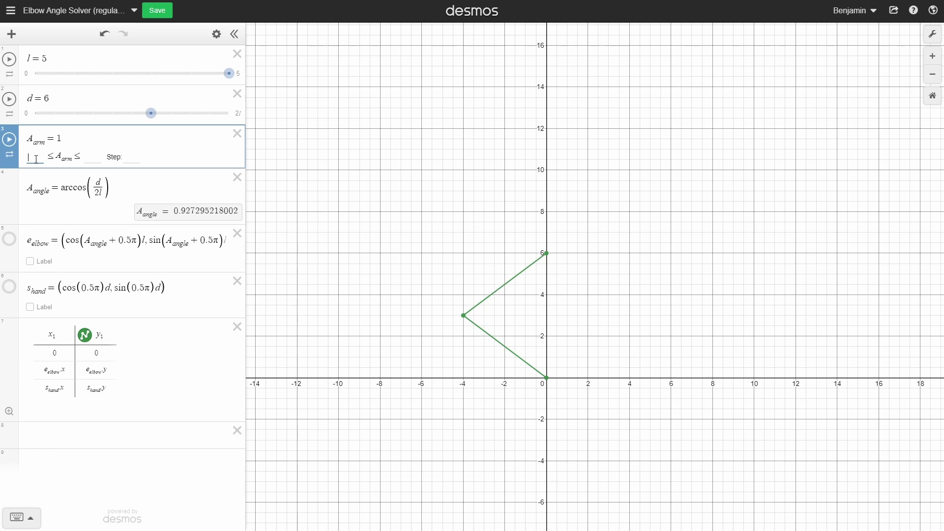
{"action": "left_click", "coordinate": [91, 155]}
{"action": "type", "text": "2pi"}
{"action": "key", "text": "Return"}
Replace every 0.5π in s_hand and e_elbow with A_arm.
{"action": "left_click_drag", "start_coordinate": [101, 288], "coordinate": [81, 288]}
{"action": "type", "text": "A_arm"}
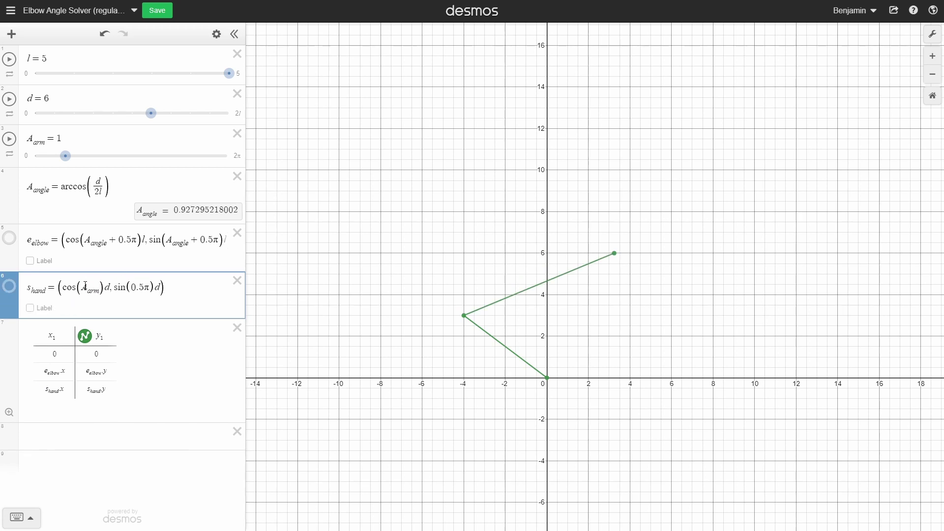
{"action": "double_click", "coordinate": [85, 285]}
{"action": "key", "text": "ctrl+c"}
{"action": "left_click_drag", "start_coordinate": [157, 288], "coordinate": [126, 288]}
{"action": "key", "text": "ctrl+v"}
{"action": "left_click_drag", "start_coordinate": [135, 240], "coordinate": [117, 239]}
{"action": "key", "text": "ctrl+v"}
{"action": "left_click", "coordinate": [201, 240]}
{"action": "left_click_drag", "start_coordinate": [202, 239], "coordinate": [223, 240]}
{"action": "key", "text": "ctrl+v"}
{"action": "left_click", "coordinate": [369, 274]}
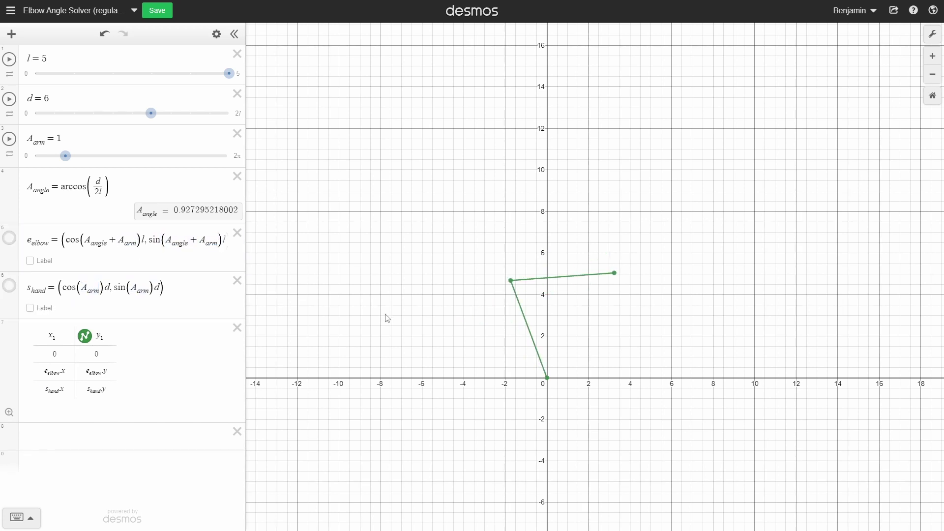
Swing the arm by dragging A_arm to 5.26 and recentre the graph.
{"action": "left_click_drag", "start_coordinate": [66, 156], "coordinate": [207, 148]}
{"action": "mouse_move", "coordinate": [158, 116]}
{"action": "left_mouse_down"}
{"action": "mouse_move", "coordinate": [74, 114]}
{"action": "mouse_move", "coordinate": [226, 132]}
{"action": "mouse_move", "coordinate": [151, 126]}
{"action": "left_mouse_up"}
{"action": "left_click_drag", "start_coordinate": [566, 326], "coordinate": [473, 229]}
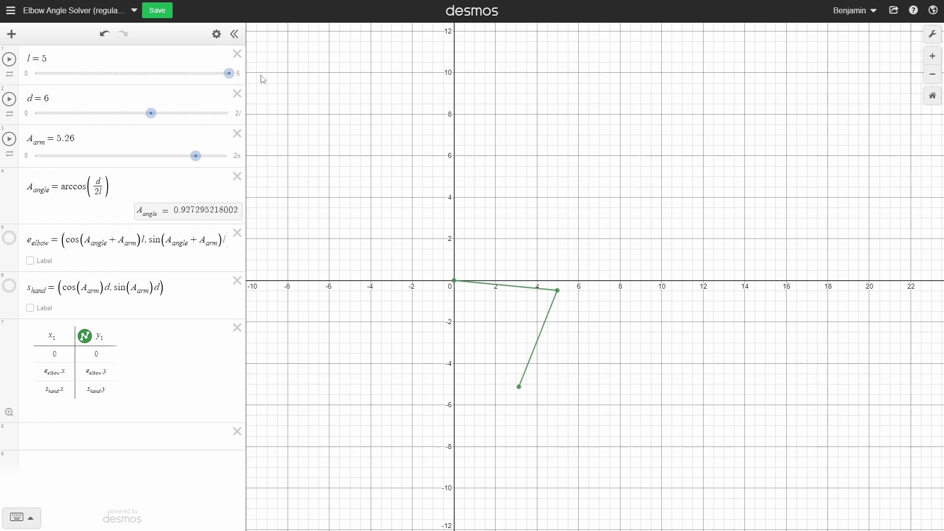
{"action": "left_click", "coordinate": [241, 118]}
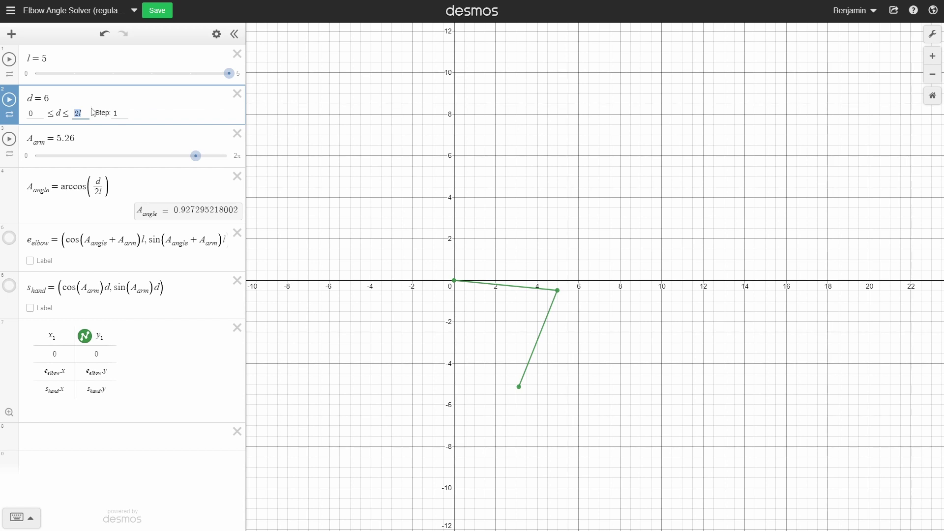
{"action": "left_click", "coordinate": [362, 138]}
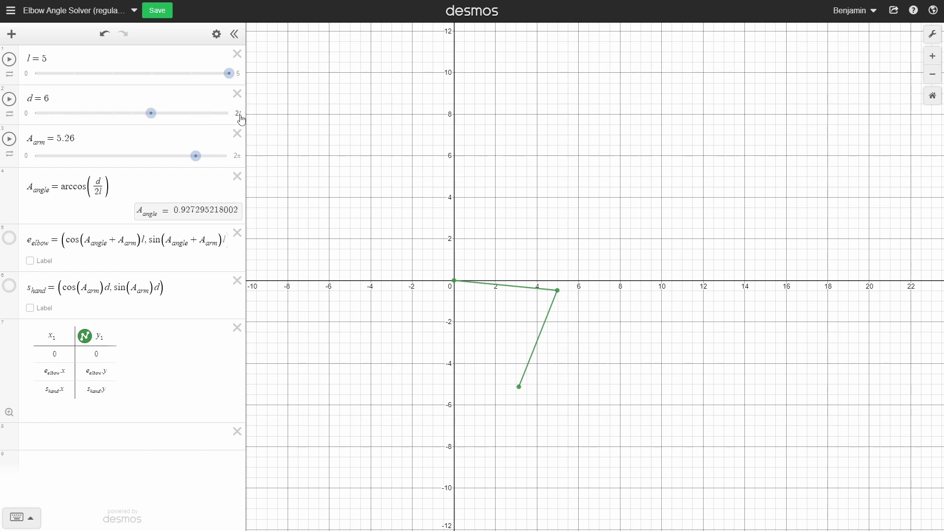
{"action": "left_click", "coordinate": [239, 118]}
{"action": "left_click", "coordinate": [384, 148]}
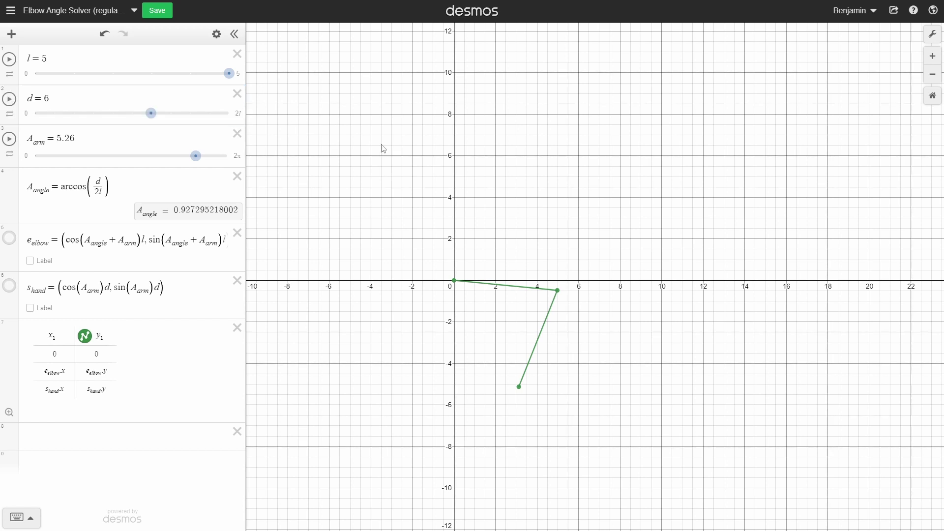
{"action": "left_click", "coordinate": [238, 117]}
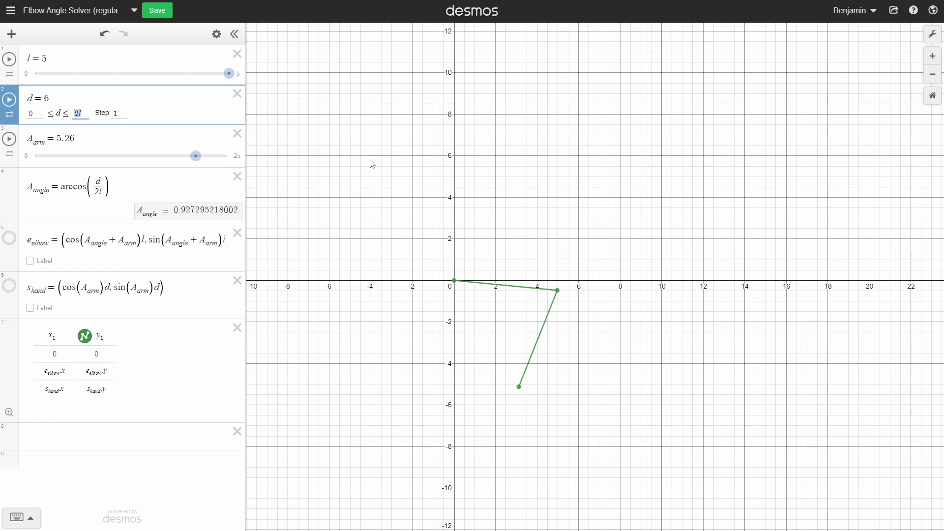
{"action": "left_click", "coordinate": [381, 143]}
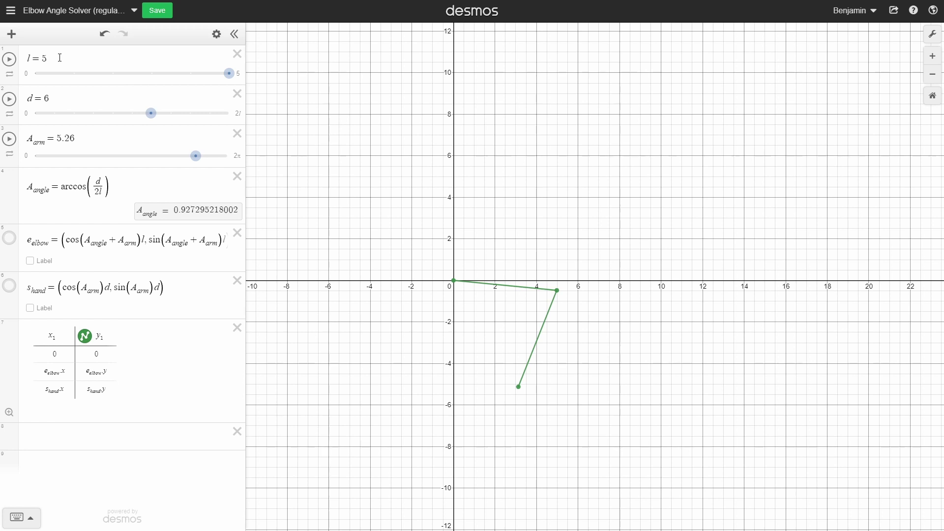
{"action": "left_click", "coordinate": [101, 199]}
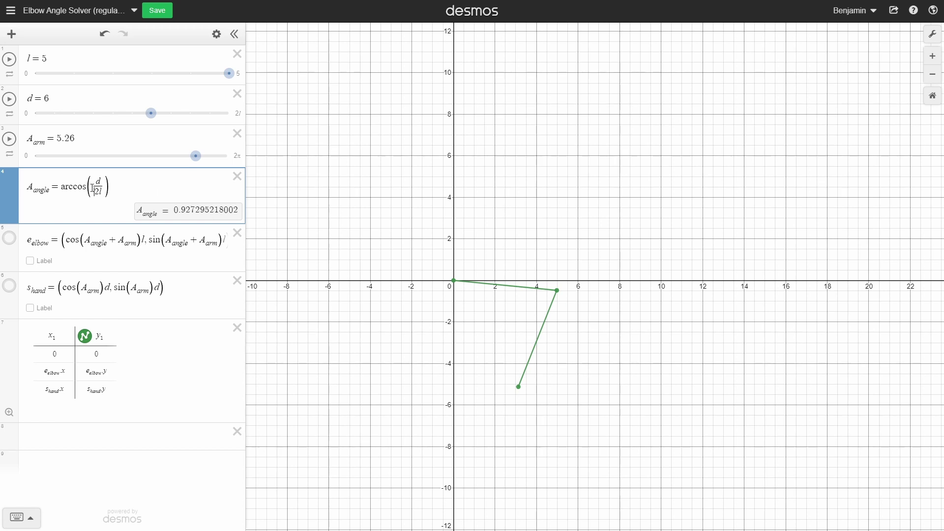
Insert 0* into A_angle's denominator to make it undefined, then remove it.
{"action": "left_click_drag", "start_coordinate": [94, 185], "coordinate": [105, 186]}
{"action": "left_click", "coordinate": [95, 192]}
{"action": "type", "text": "0*"}
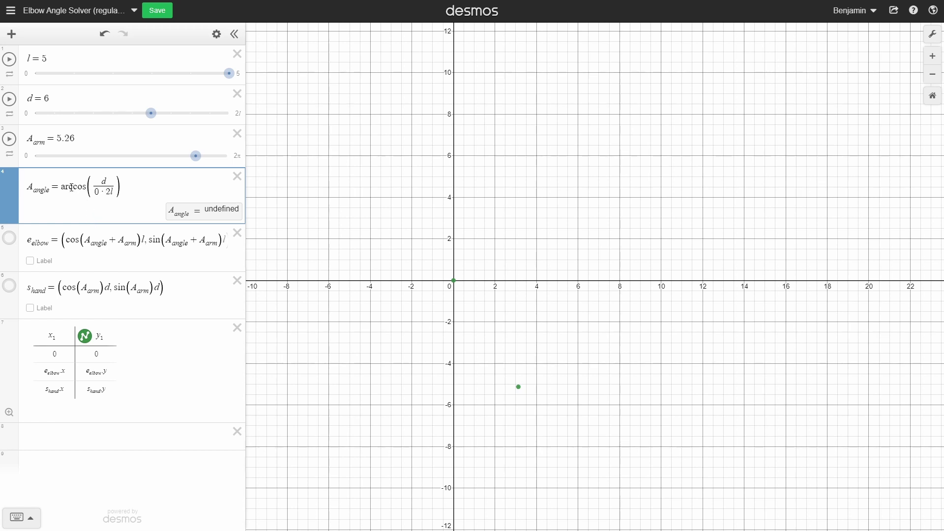
{"action": "key", "text": "BackSpace"}
{"action": "key", "text": "BackSpace"}
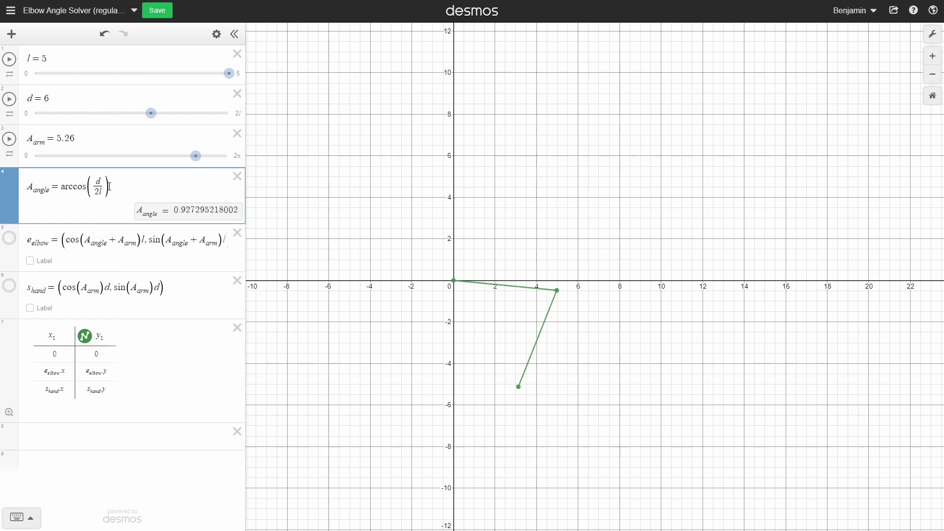
{"action": "key", "text": "Up"}
Put 4 into A_angle's numerator to test an invalid fraction, then delete it.
{"action": "left_click", "coordinate": [28, 59]}
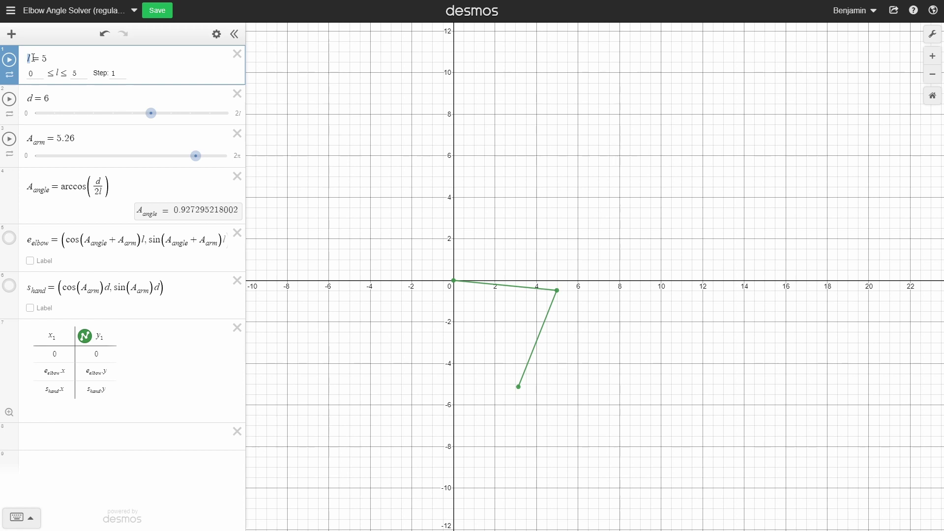
{"action": "left_click", "coordinate": [229, 206]}
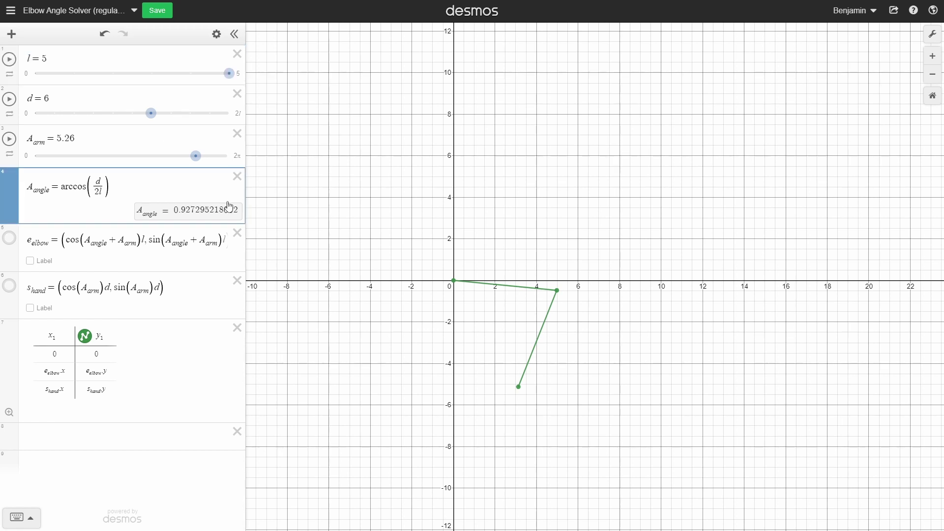
{"action": "type", "text": "4"}
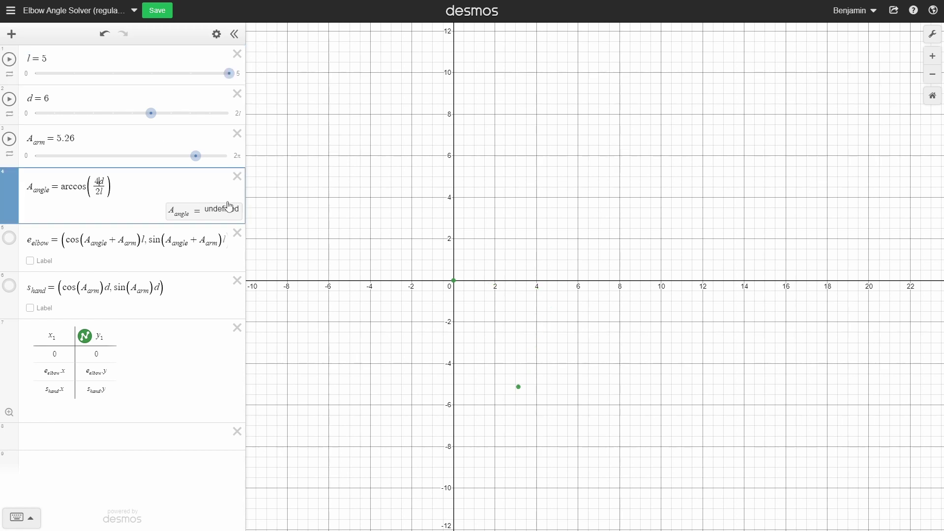
{"action": "left_click", "coordinate": [464, 309]}
{"action": "scroll", "coordinate": [551, 408], "scroll_direction": "down", "scroll_amount": 2}
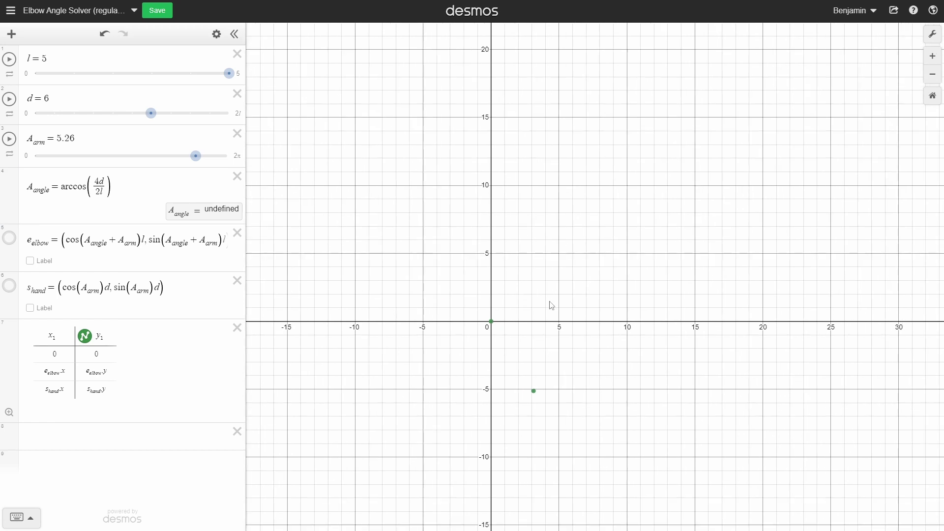
{"action": "left_click", "coordinate": [97, 181]}
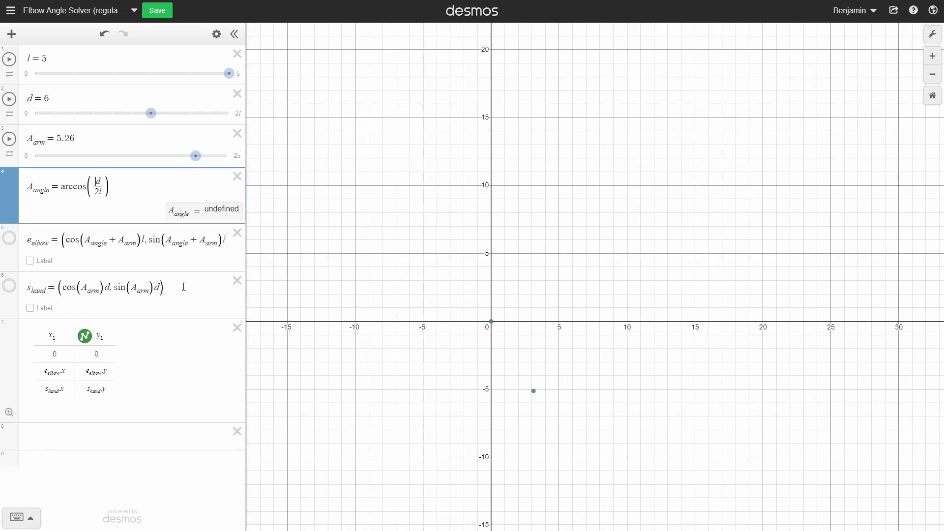
{"action": "key", "text": "BackSpace"}
{"action": "left_click", "coordinate": [389, 309]}
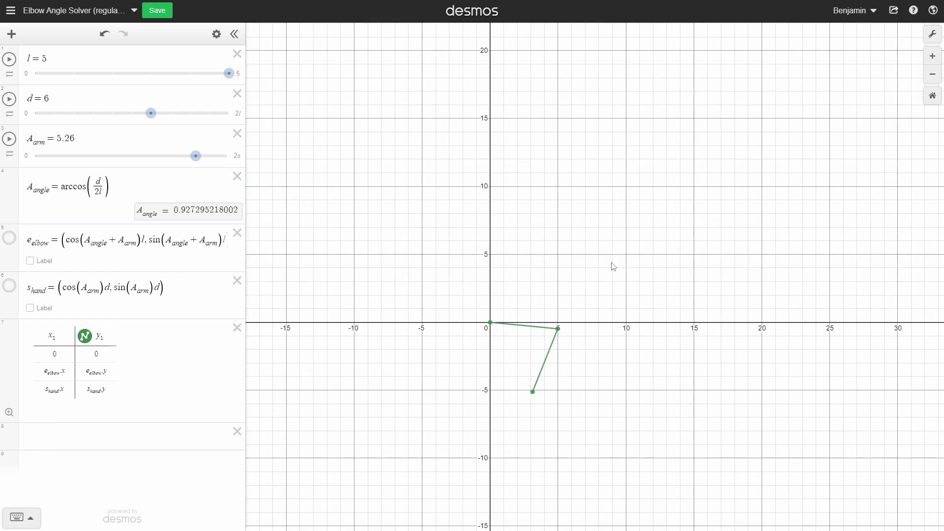
Shift the graph view slightly and select the arccos part of A_angle.
{"action": "left_click_drag", "start_coordinate": [525, 259], "coordinate": [518, 248]}
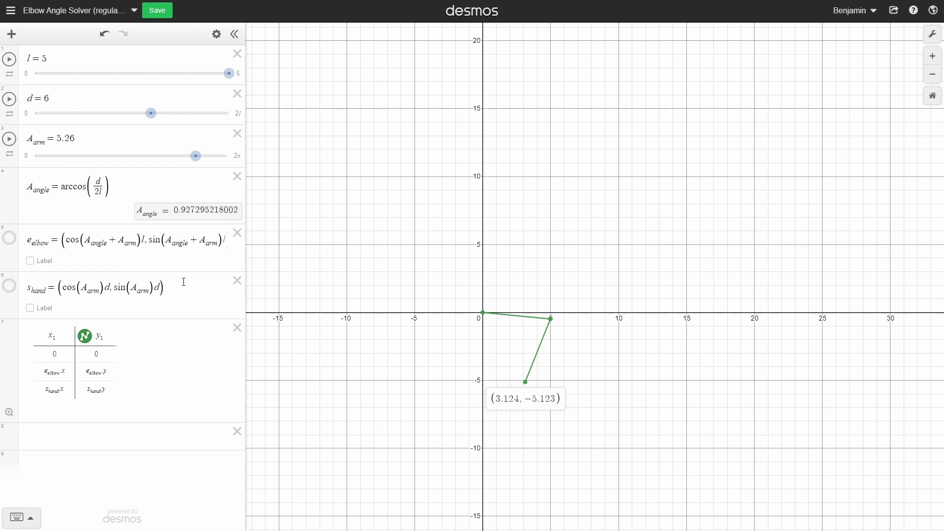
{"action": "left_click", "coordinate": [63, 187]}
{"action": "left_click_drag", "start_coordinate": [64, 187], "coordinate": [118, 184]}
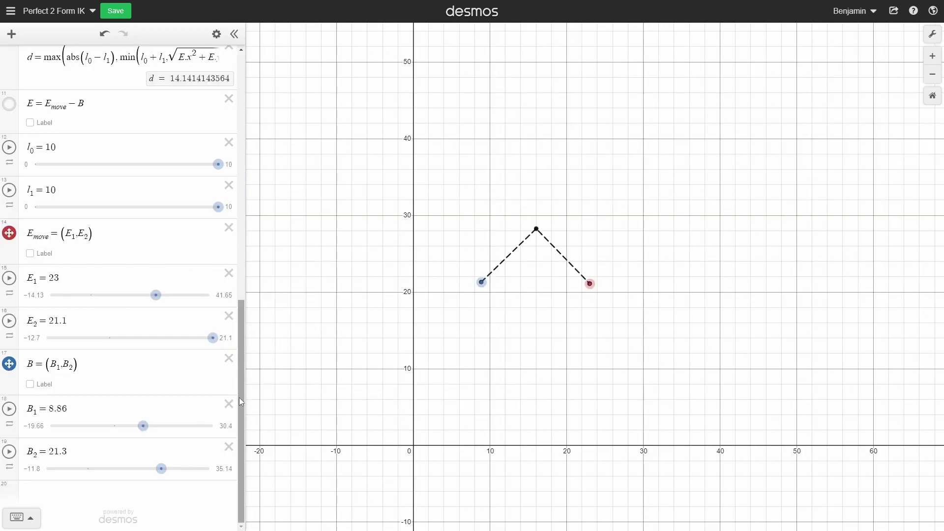
Scroll through the Perfect 2 Form IK expression list to the top and back down to the l0/l1 sliders.
{"action": "scroll", "coordinate": [238, 406], "scroll_direction": "up", "scroll_amount": 2}
{"action": "scroll", "coordinate": [238, 411], "scroll_direction": "up", "scroll_amount": 8}
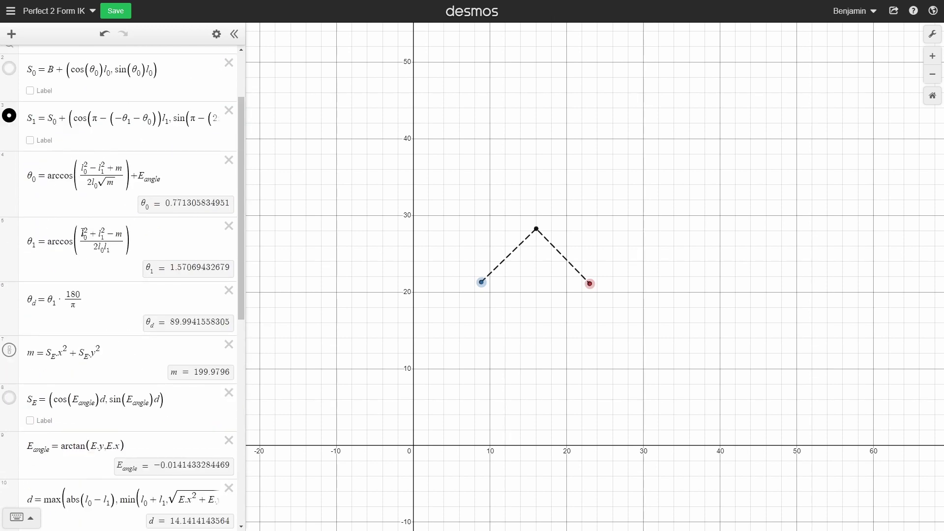
{"action": "scroll", "coordinate": [186, 294], "scroll_direction": "up", "scroll_amount": 2}
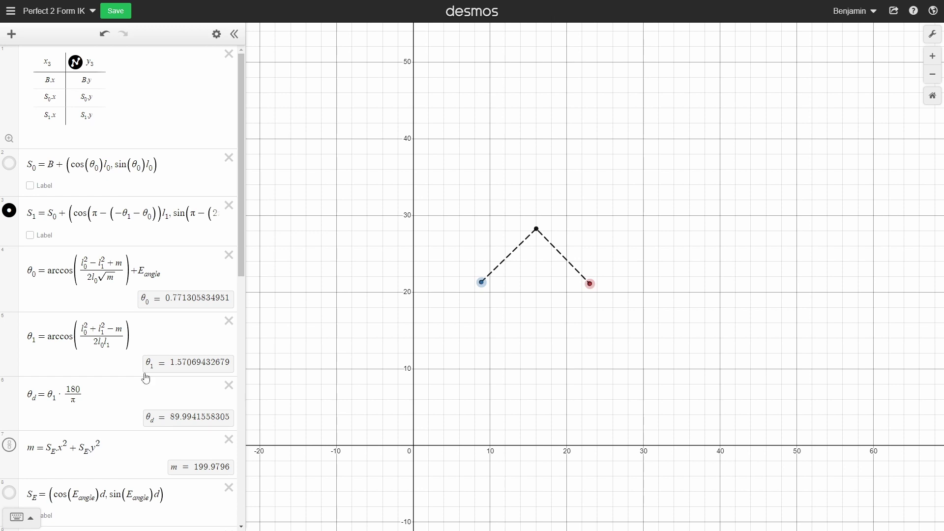
{"action": "scroll", "coordinate": [144, 230], "scroll_direction": "down", "scroll_amount": 7}
{"action": "scroll", "coordinate": [144, 230], "scroll_direction": "down", "scroll_amount": 1}
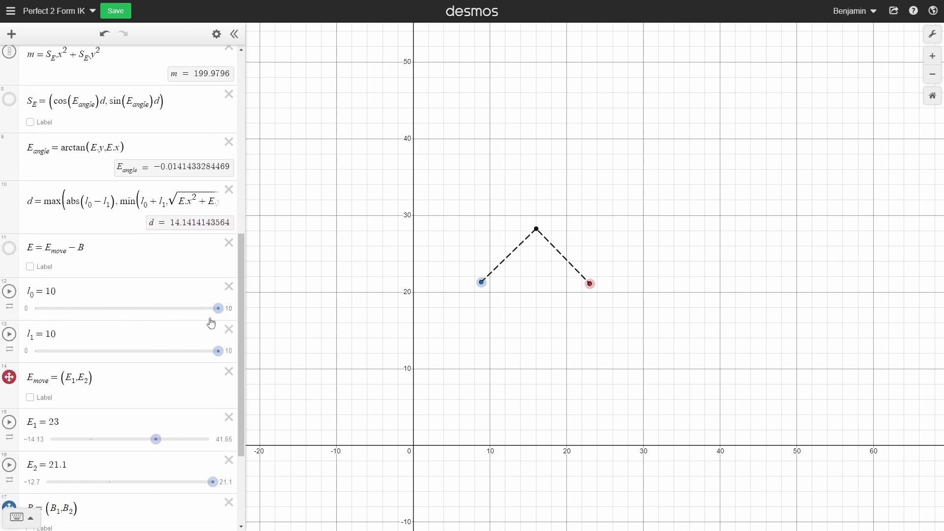
Shorten the first link l0 to 5.1 and drag the red target left.
{"action": "left_click_drag", "start_coordinate": [218, 310], "coordinate": [146, 314]}
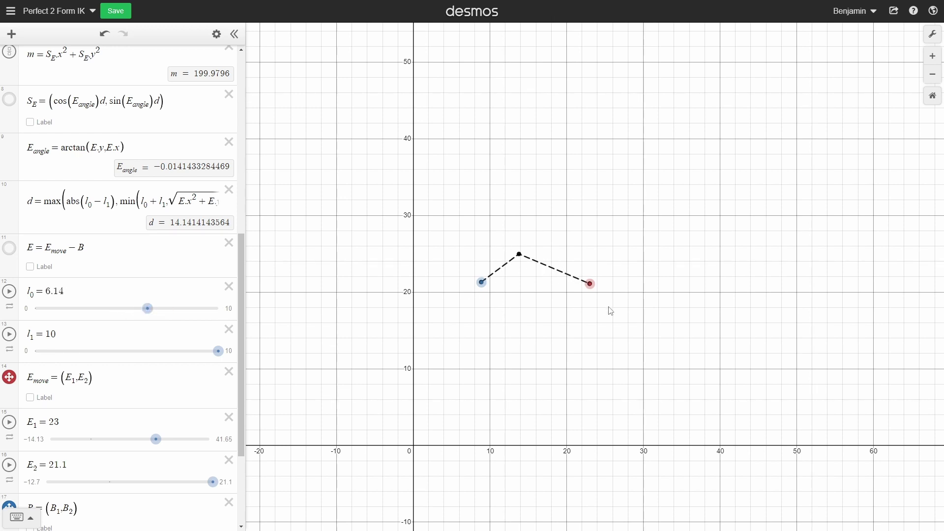
{"action": "left_click", "coordinate": [128, 308]}
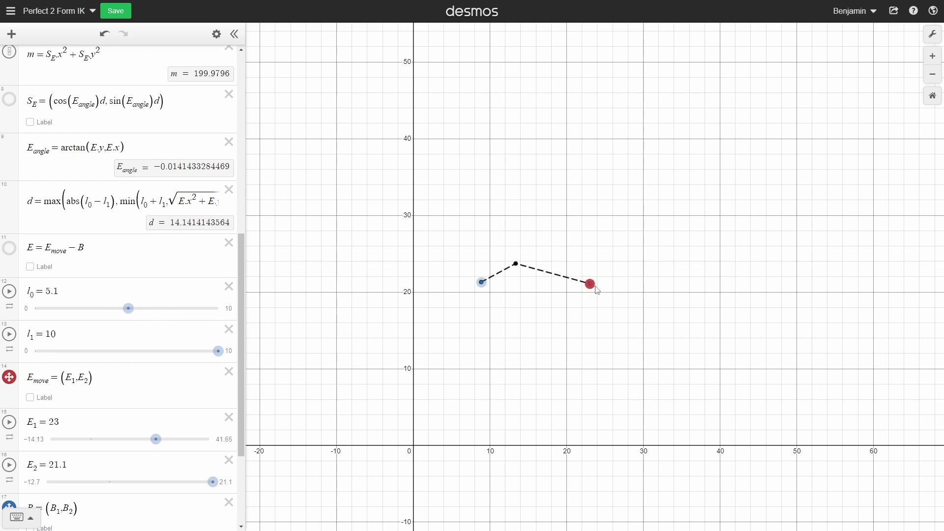
{"action": "left_click_drag", "start_coordinate": [590, 283], "coordinate": [508, 278]}
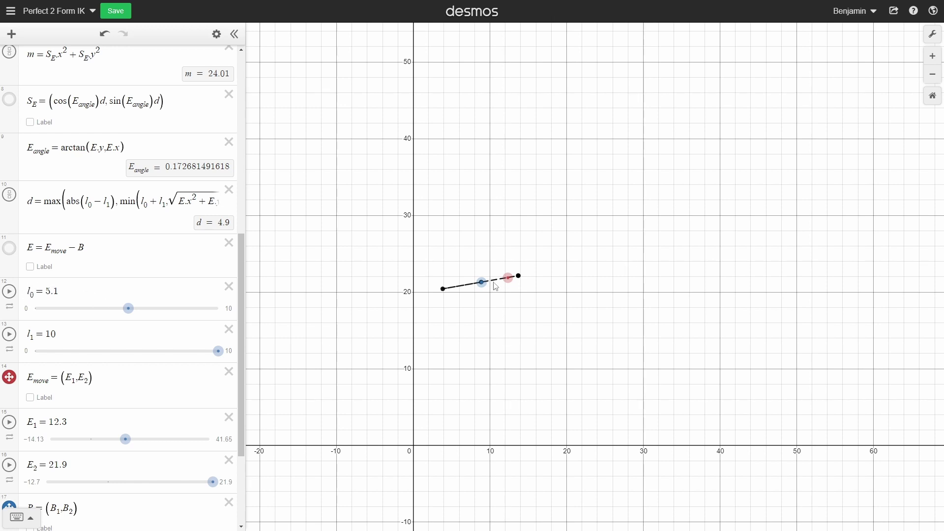
Reposition the target near the base, then drag base B far up-left out of reach.
{"action": "left_click_drag", "start_coordinate": [508, 279], "coordinate": [565, 269]}
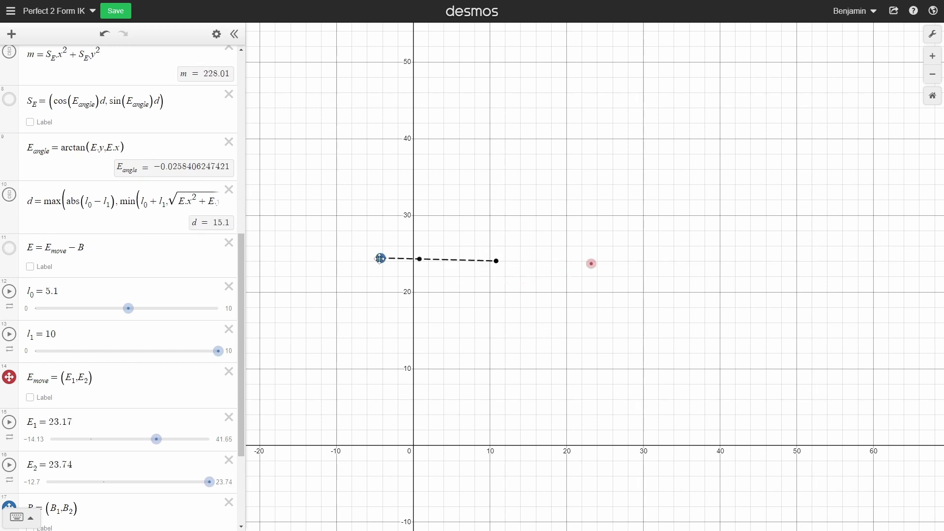
{"action": "left_click_drag", "start_coordinate": [382, 258], "coordinate": [374, 101]}
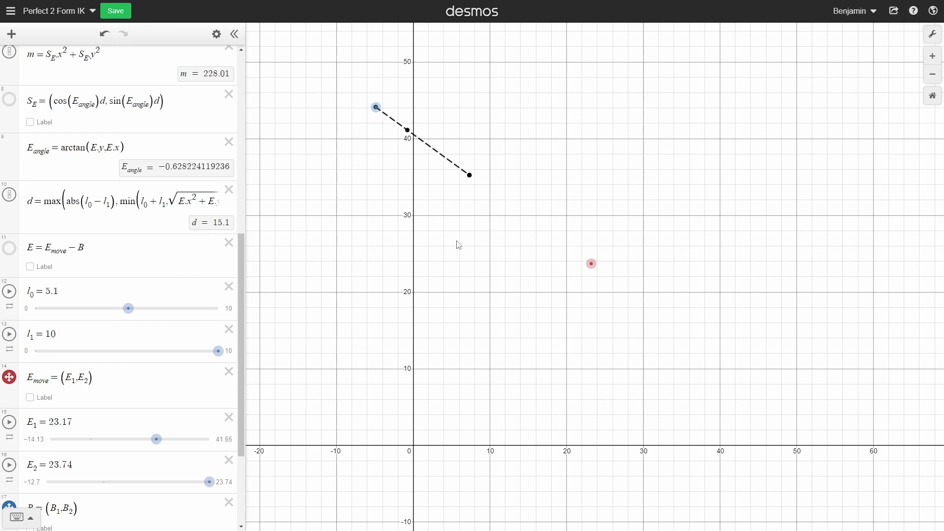
{"action": "scroll", "coordinate": [157, 335], "scroll_direction": "up", "scroll_amount": 8}
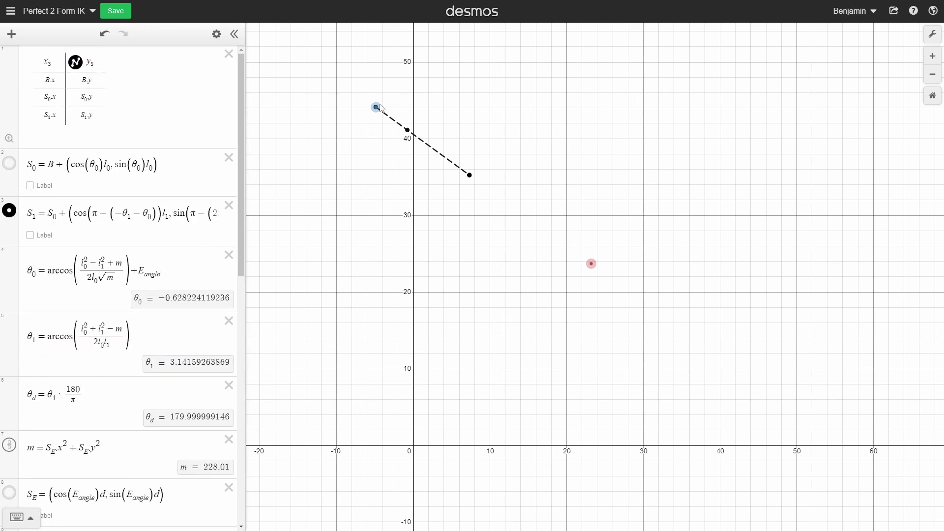
Test θ0 with its arccos replaced by 0, undo it, and drag base B back within reach.
{"action": "left_click_drag", "start_coordinate": [377, 107], "coordinate": [369, 117]}
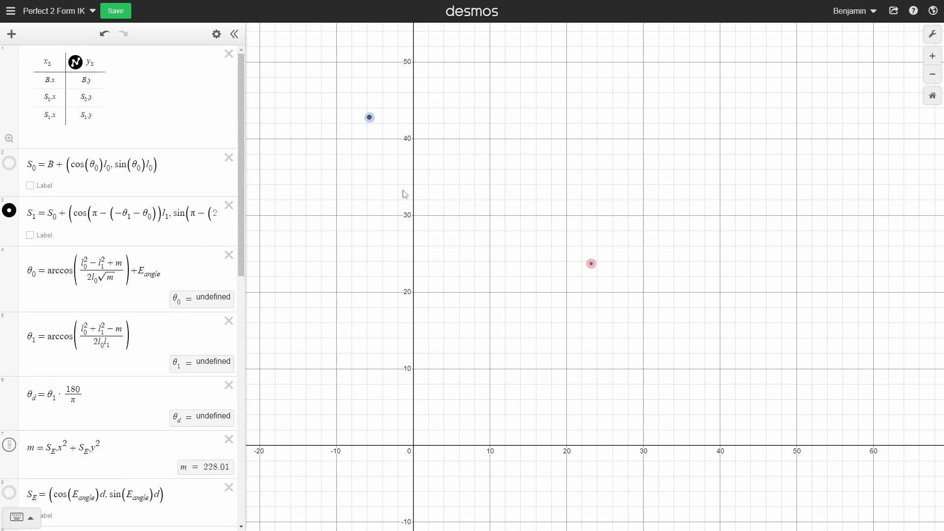
{"action": "left_click", "coordinate": [82, 283]}
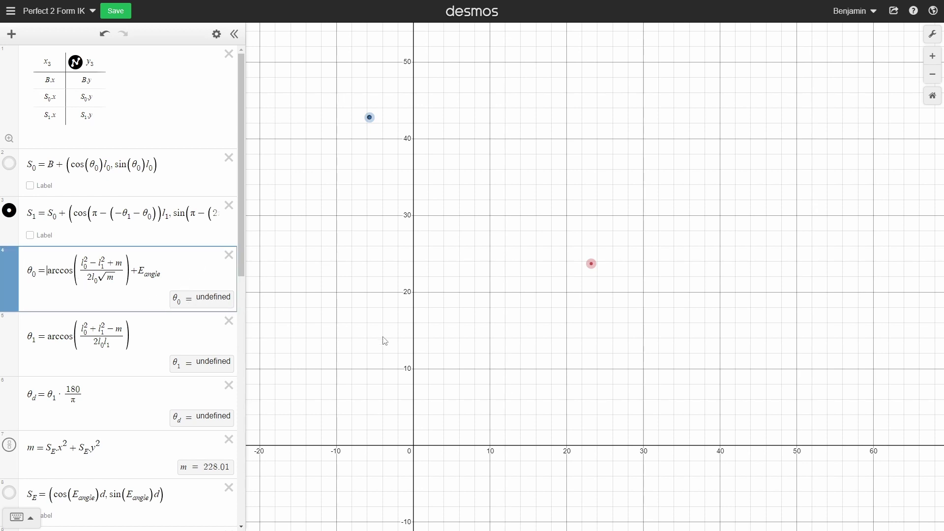
{"action": "key", "text": "shift+Right"}
{"action": "key", "text": "shift+Right"}
{"action": "key", "text": "shift+Right"}
{"action": "key", "text": "shift+Right"}
{"action": "key", "text": "shift+Right"}
{"action": "key", "text": "shift+Right"}
{"action": "key", "text": "shift+Right"}
{"action": "type", "text": "0"}
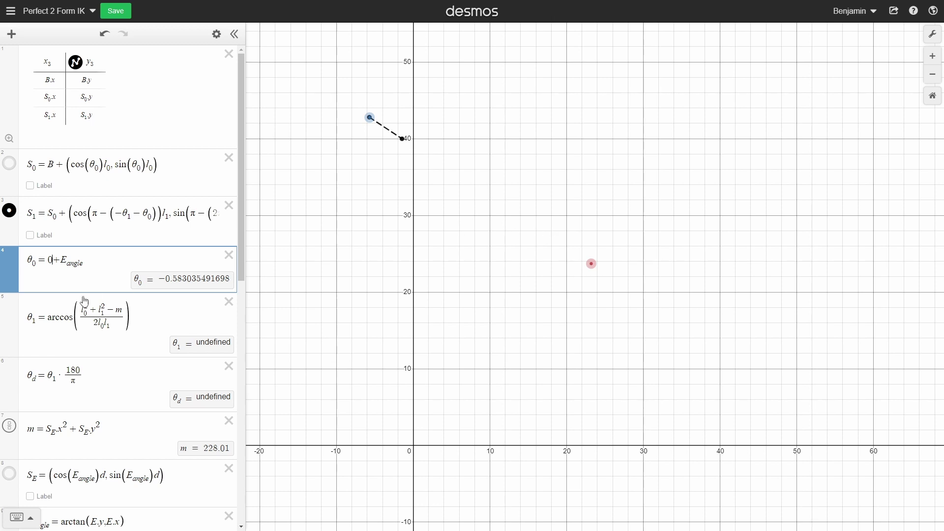
{"action": "key", "text": "ctrl+z"}
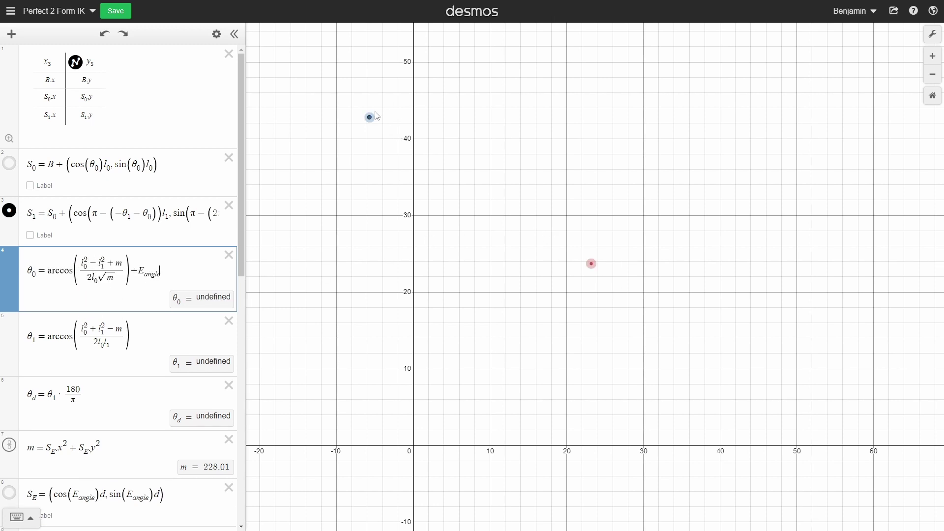
{"action": "left_click_drag", "start_coordinate": [373, 117], "coordinate": [586, 192]}
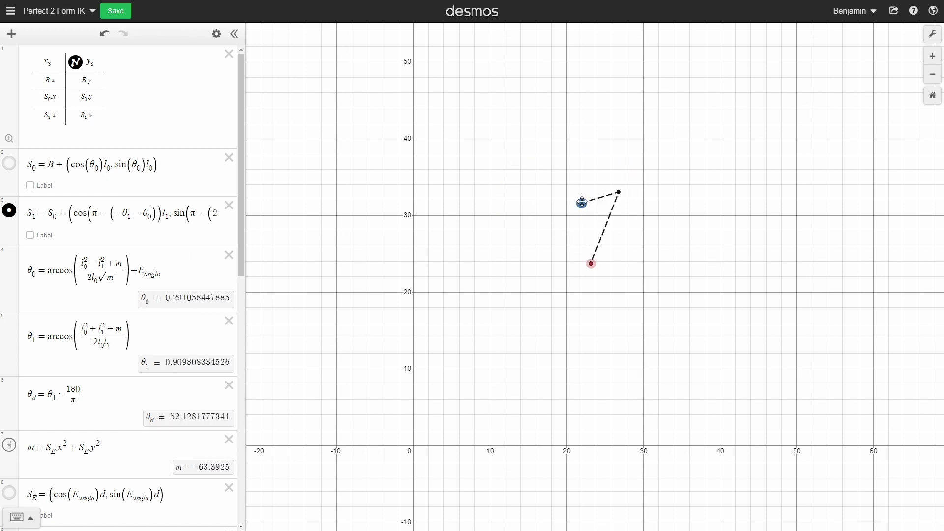
{"action": "left_click_drag", "start_coordinate": [582, 203], "coordinate": [707, 186]}
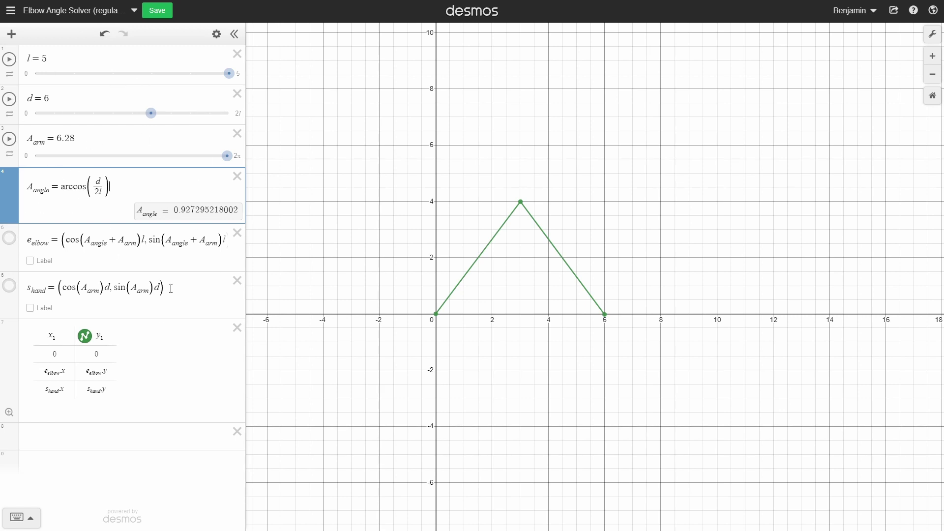
Move base B closer to the target and highlight the arccos terms of θ0 and θ1.
{"action": "left_click", "coordinate": [495, 231]}
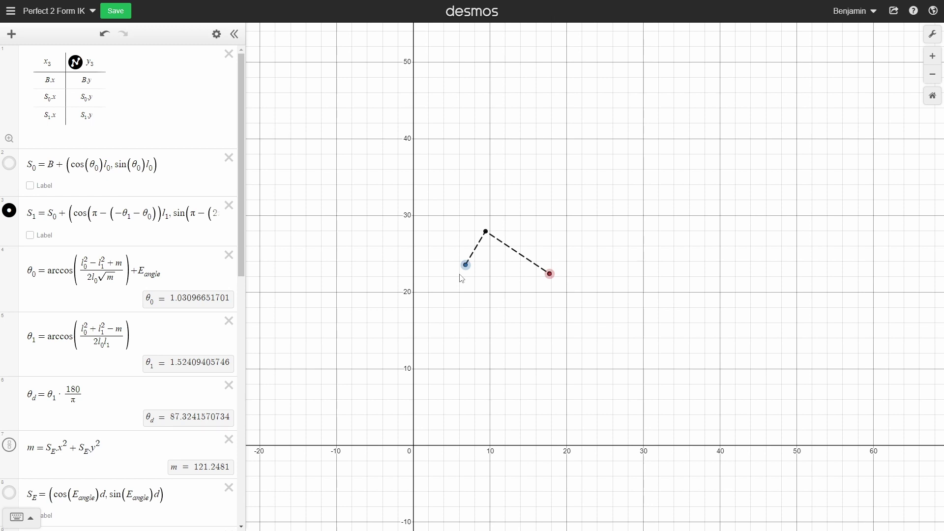
{"action": "left_click_drag", "start_coordinate": [462, 273], "coordinate": [484, 256]}
{"action": "left_click_drag", "start_coordinate": [138, 271], "coordinate": [47, 267]}
{"action": "left_click_drag", "start_coordinate": [148, 339], "coordinate": [44, 336]}
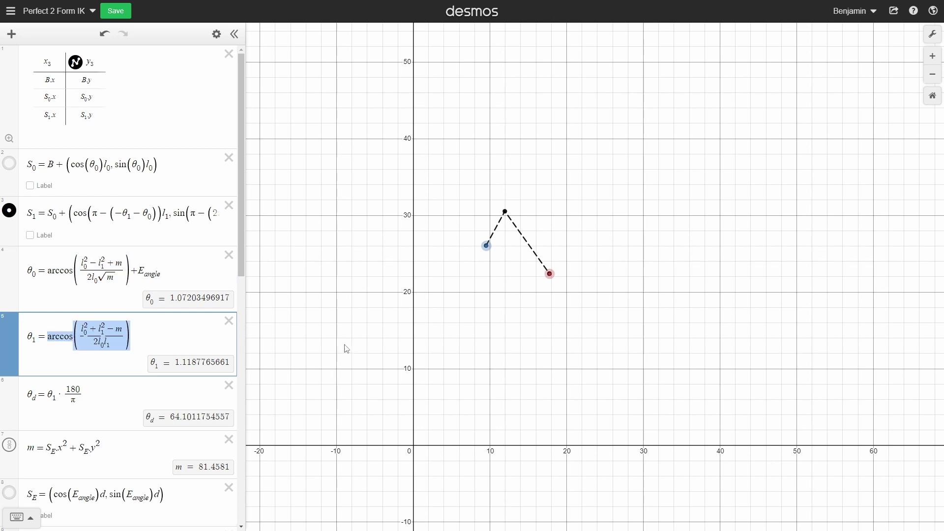
{"action": "left_click", "coordinate": [156, 340]}
{"action": "left_click_drag", "start_coordinate": [152, 337], "coordinate": [50, 334]}
Keep comparing the θ0 and θ1 arccos terms, nudge B lower, and select θ0's arccos term.
{"action": "left_click_drag", "start_coordinate": [120, 274], "coordinate": [50, 271]}
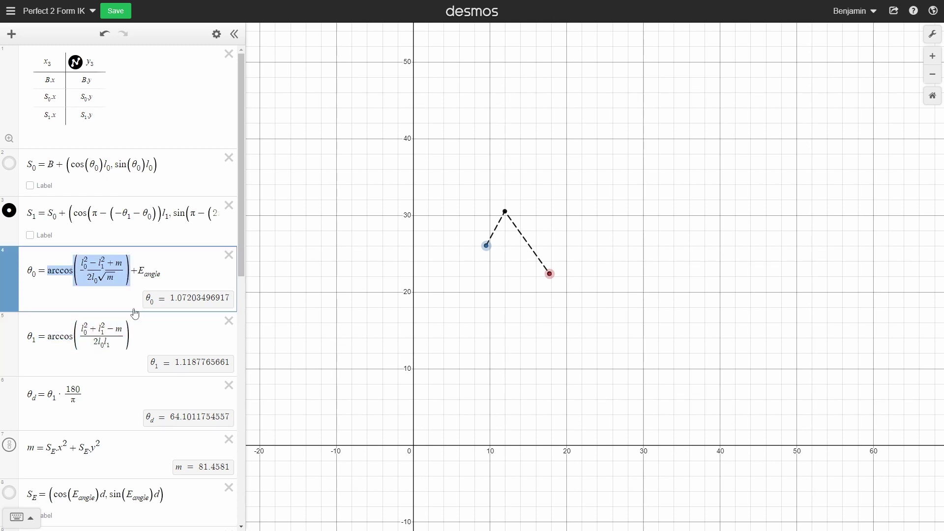
{"action": "left_click_drag", "start_coordinate": [142, 327], "coordinate": [48, 337]}
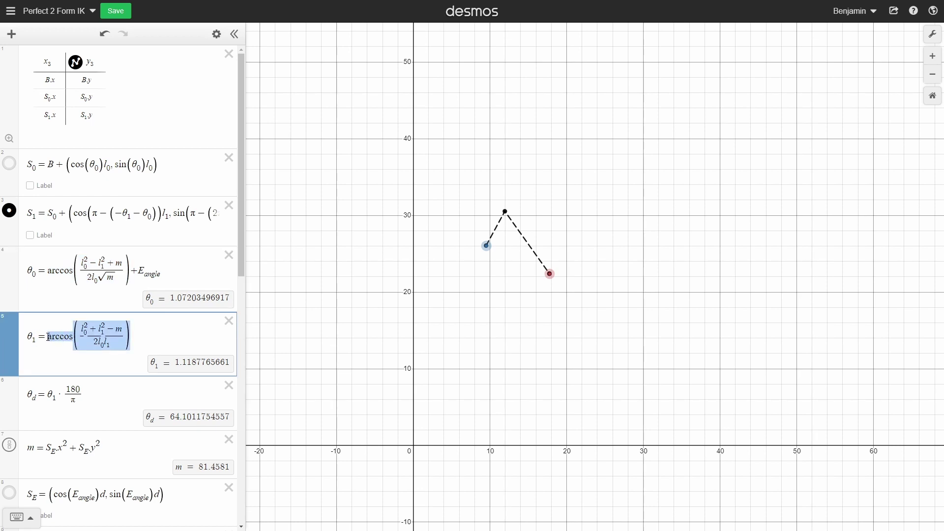
{"action": "left_click", "coordinate": [156, 335]}
{"action": "left_click_drag", "start_coordinate": [134, 270], "coordinate": [48, 270]}
{"action": "left_click", "coordinate": [152, 341]}
{"action": "left_click_drag", "start_coordinate": [151, 341], "coordinate": [49, 338]}
{"action": "left_click", "coordinate": [130, 336]}
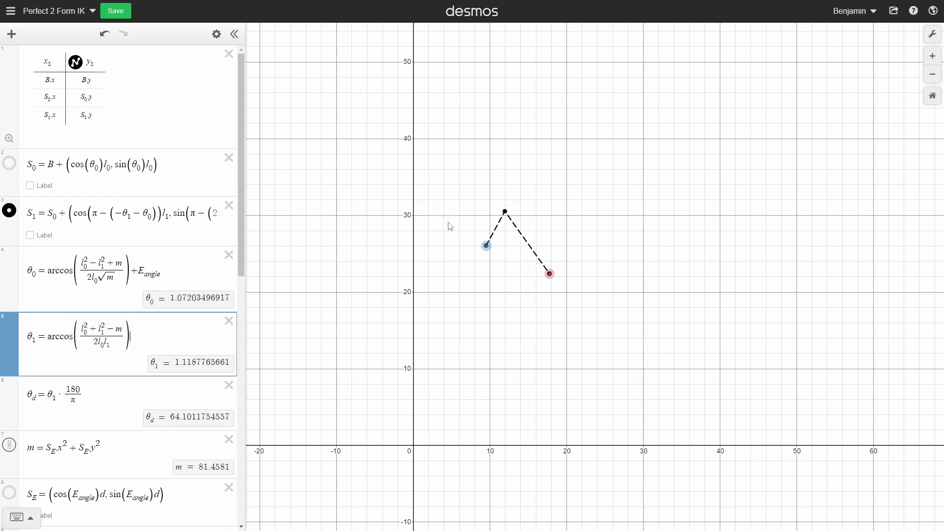
{"action": "left_click", "coordinate": [403, 233]}
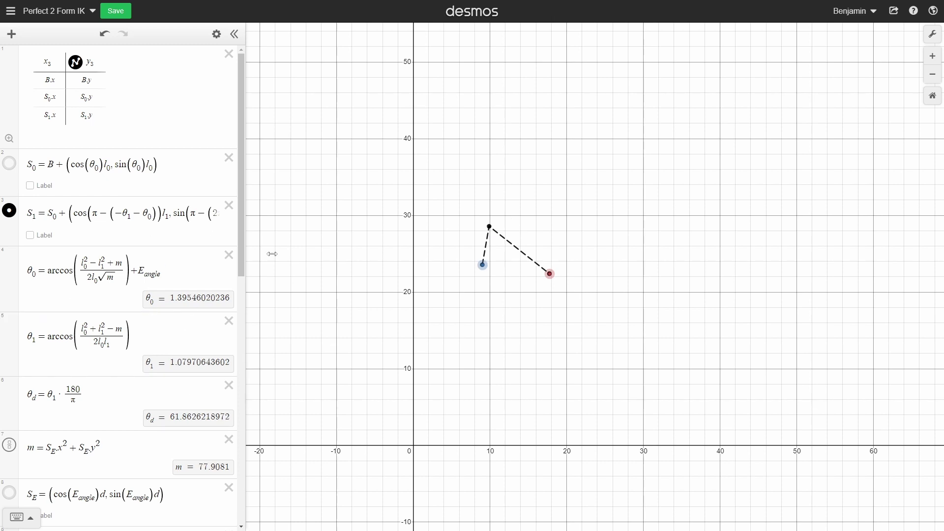
{"action": "double_click", "coordinate": [132, 272]}
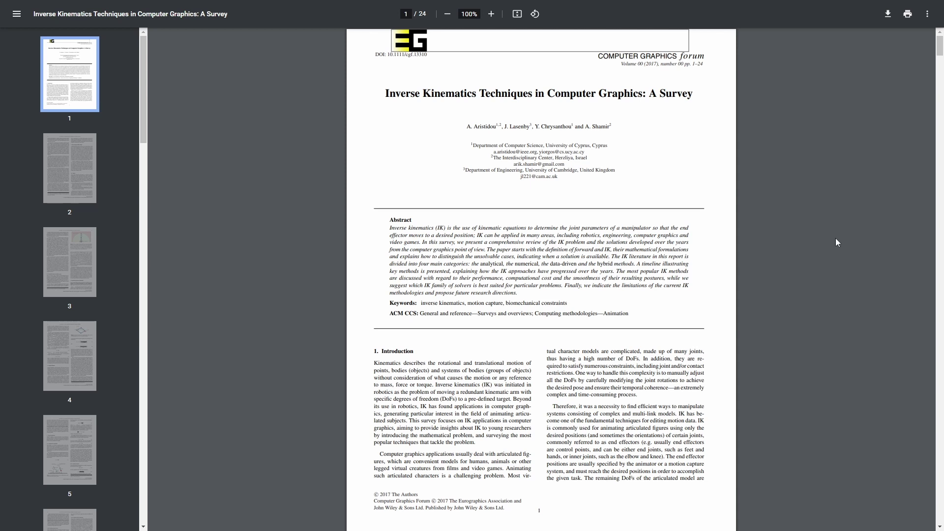
Scroll to page 4 and zoom to 305% on Figure 2 and equations (3) and (4).
{"action": "scroll", "coordinate": [824, 219], "scroll_direction": "down", "scroll_amount": 1}
{"action": "scroll", "coordinate": [799, 221], "scroll_direction": "down", "scroll_amount": 7}
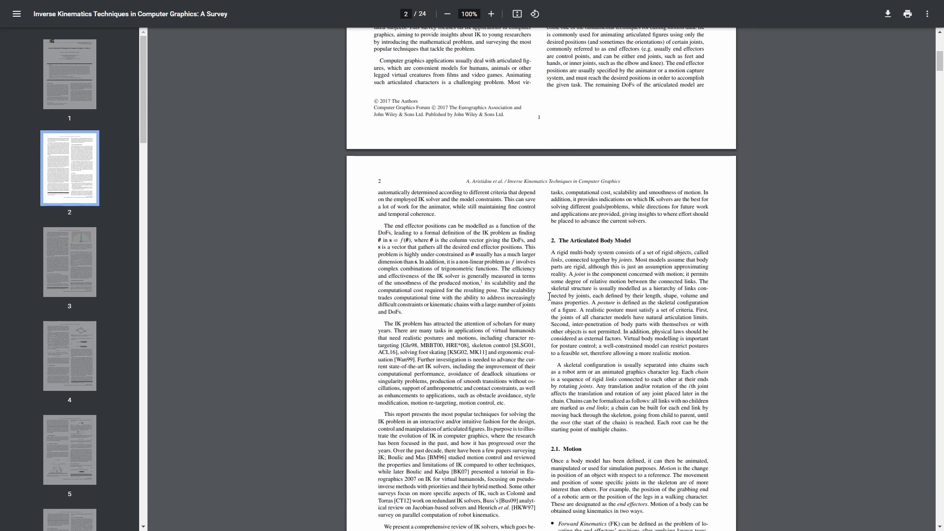
{"action": "scroll", "coordinate": [604, 377], "scroll_direction": "down", "scroll_amount": 15}
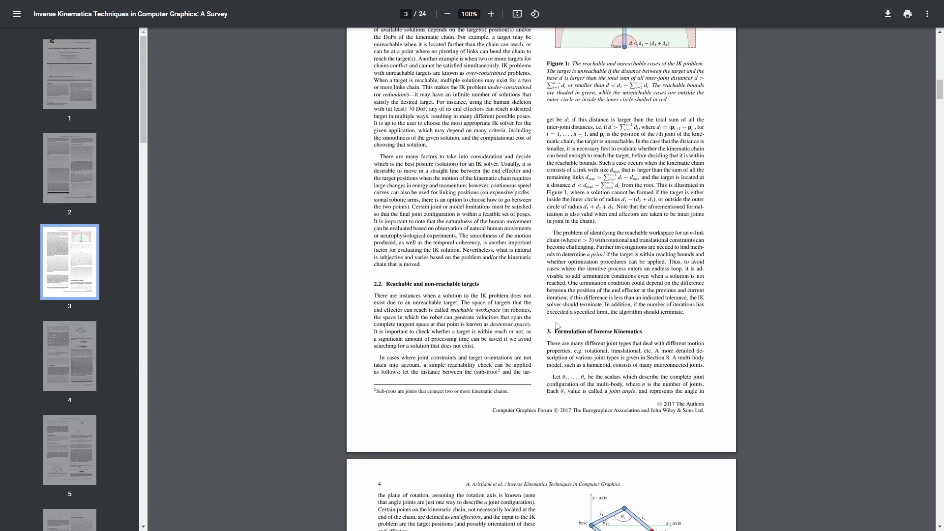
{"action": "scroll", "coordinate": [712, 341], "scroll_direction": "up", "scroll_amount": 2}
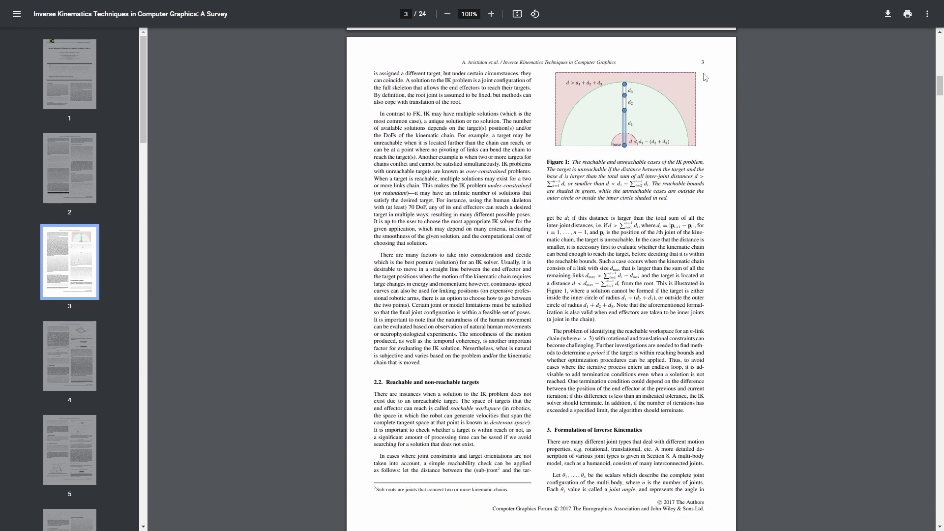
{"action": "scroll", "coordinate": [656, 311], "scroll_direction": "down", "scroll_amount": 10}
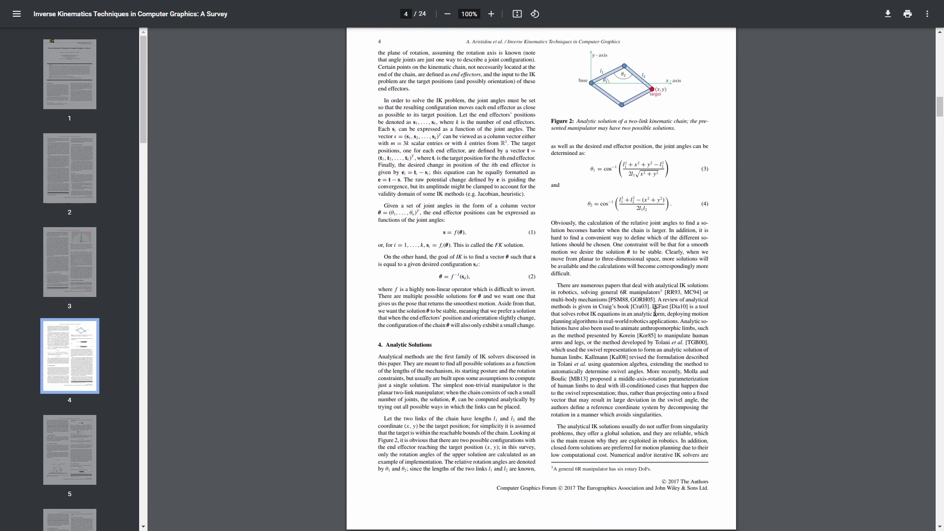
{"action": "scroll", "coordinate": [656, 312], "scroll_direction": "up", "scroll_amount": 5, "text": "ctrl"}
{"action": "scroll", "coordinate": [539, 512], "scroll_direction": "up", "scroll_amount": 2}
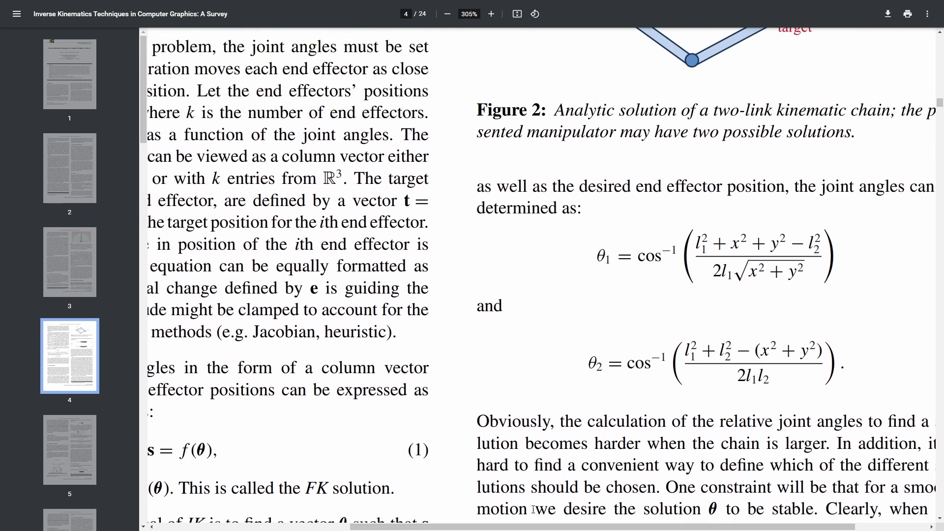
{"action": "left_click_drag", "start_coordinate": [624, 526], "coordinate": [698, 527]}
{"action": "scroll", "coordinate": [774, 325], "scroll_direction": "up", "scroll_amount": 2}
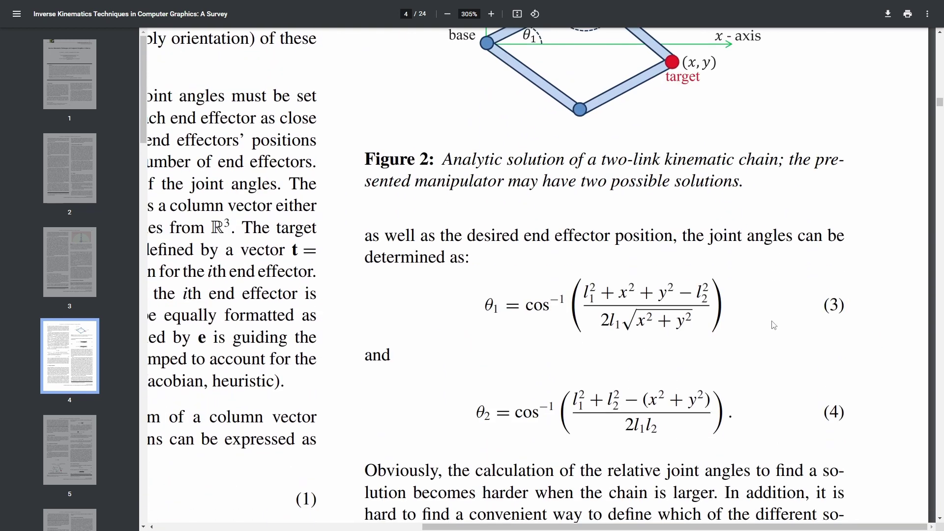
{"action": "scroll", "coordinate": [774, 325], "scroll_direction": "up", "scroll_amount": 4}
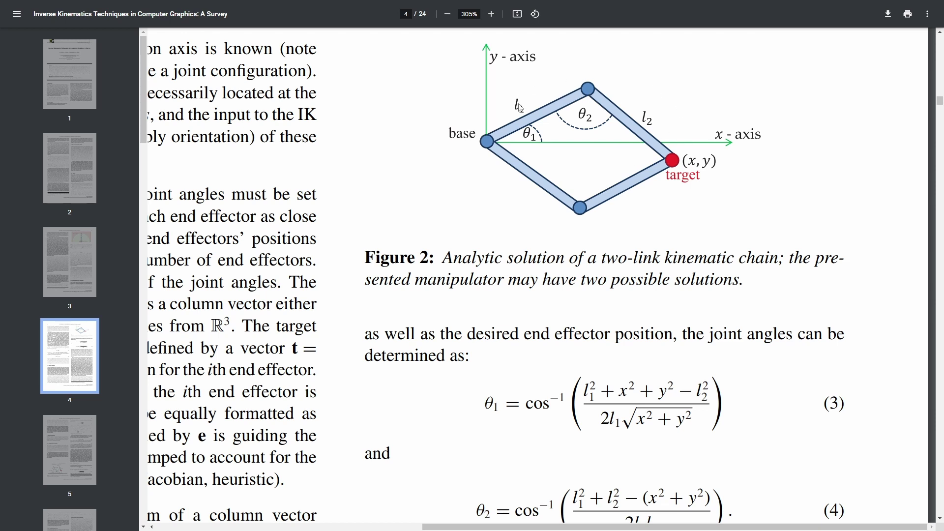
{"action": "scroll", "coordinate": [528, 150], "scroll_direction": "down", "scroll_amount": 5}
{"action": "left_click_drag", "start_coordinate": [732, 276], "coordinate": [496, 213]}
{"action": "left_click", "coordinate": [496, 213]}
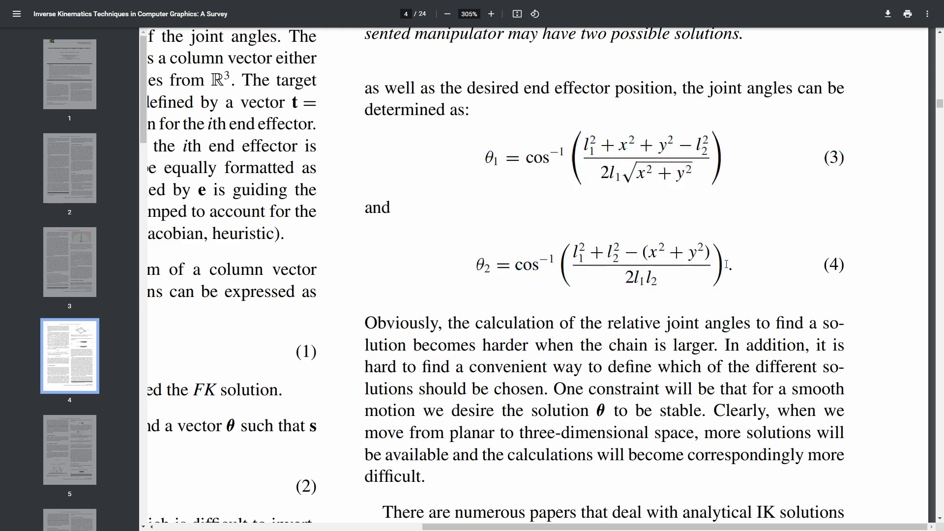
{"action": "left_click_drag", "start_coordinate": [727, 265], "coordinate": [575, 162]}
{"action": "left_click", "coordinate": [576, 162]}
{"action": "scroll", "coordinate": [771, 305], "scroll_direction": "up", "scroll_amount": 6}
{"action": "scroll", "coordinate": [561, 203], "scroll_direction": "down", "scroll_amount": 5}
{"action": "scroll", "coordinate": [498, 314], "scroll_direction": "up", "scroll_amount": 8}
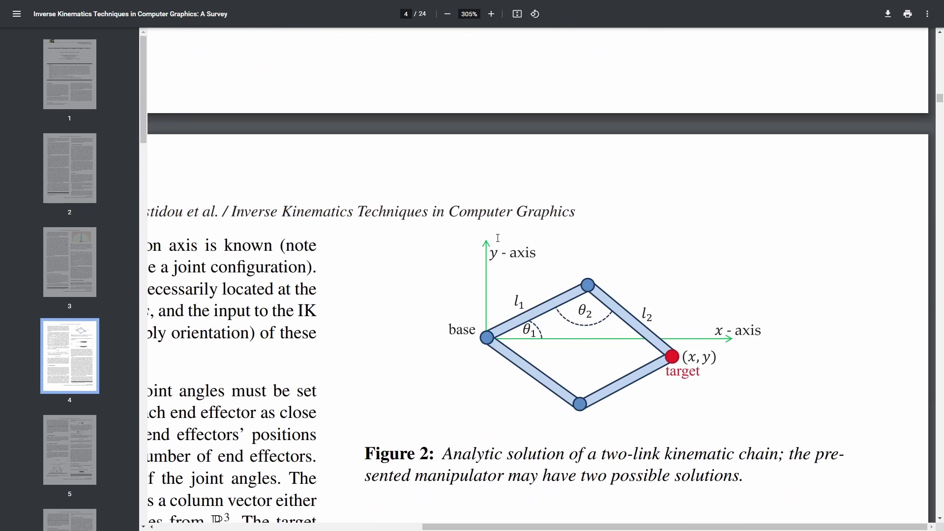
{"action": "scroll", "coordinate": [498, 315], "scroll_direction": "down", "scroll_amount": 10}
{"action": "scroll", "coordinate": [739, 352], "scroll_direction": "up", "scroll_amount": 2}
{"action": "scroll", "coordinate": [739, 352], "scroll_direction": "up", "scroll_amount": 2}
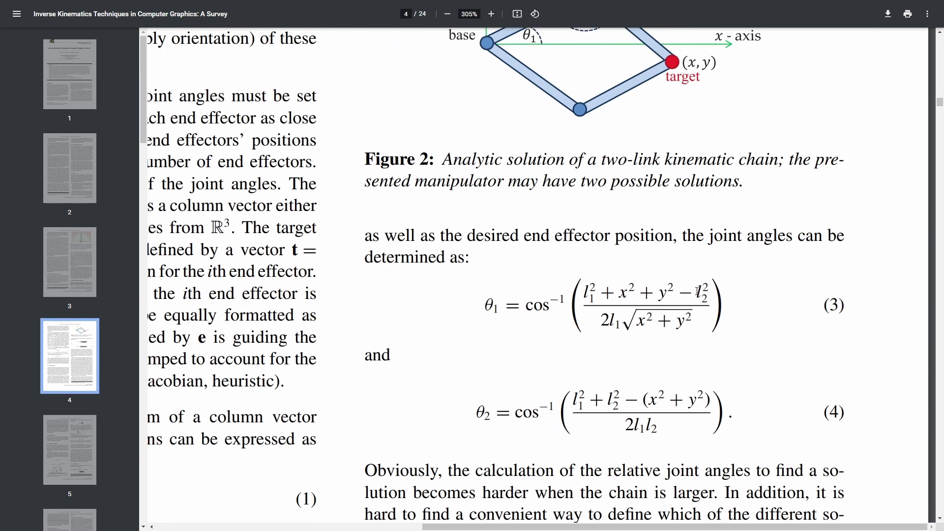
Scroll up to show Figure 2's full two-link chain with base, θ1, θ2 and target (x, y).
{"action": "left_click_drag", "start_coordinate": [583, 295], "coordinate": [597, 295]}
{"action": "scroll", "coordinate": [561, 249], "scroll_direction": "up", "scroll_amount": 1}
{"action": "scroll", "coordinate": [561, 250], "scroll_direction": "up", "scroll_amount": 3}
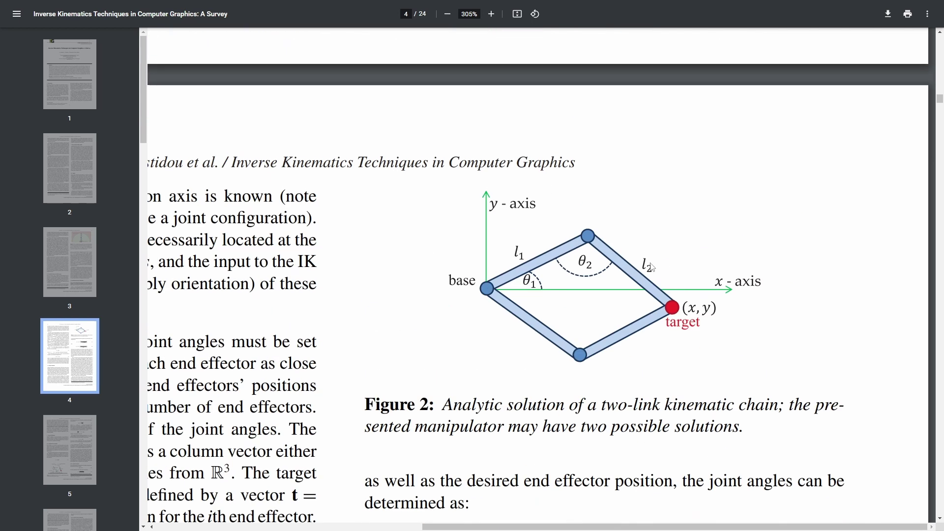